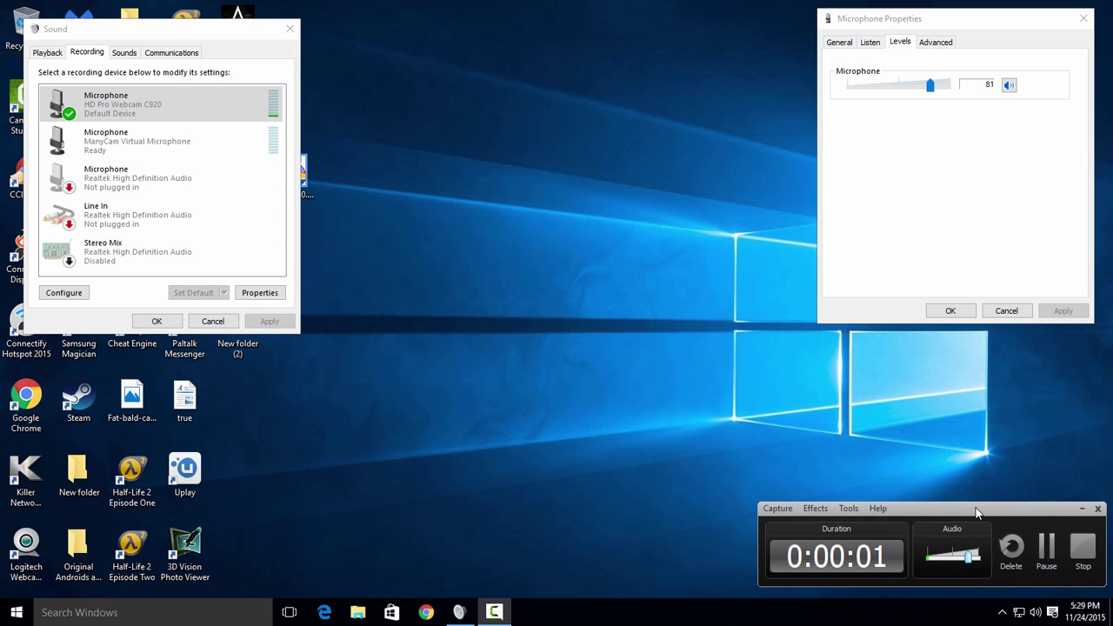
Mute the HD Pro Webcam C920 microphone on the Levels tab and start a fresh Chrome window
left_click(1008, 85)
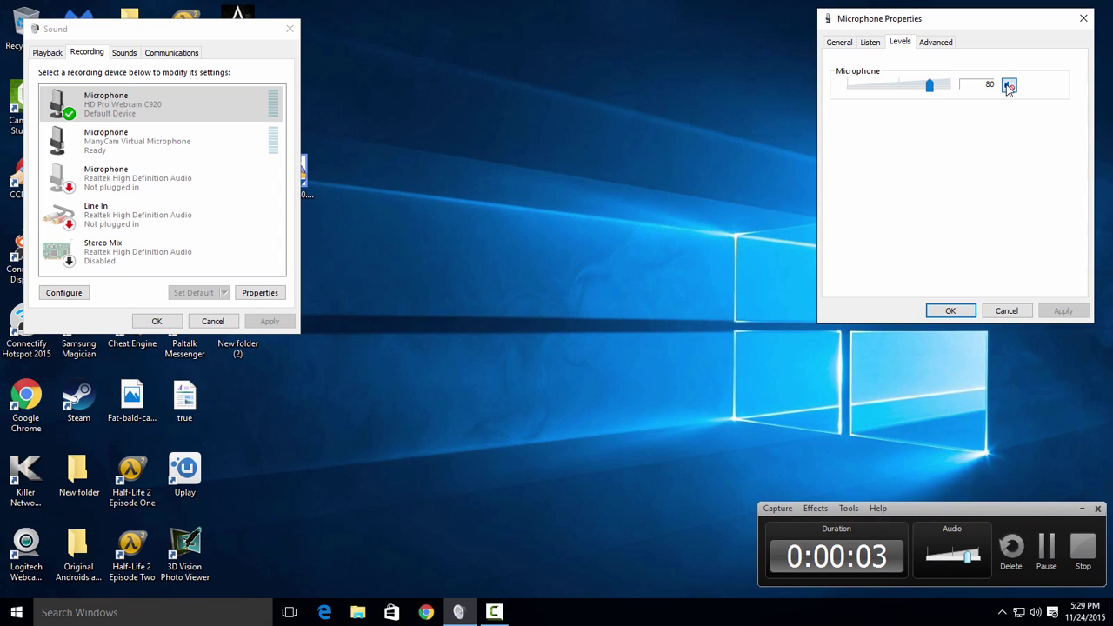
left_click(1008, 85)
left_click(426, 612)
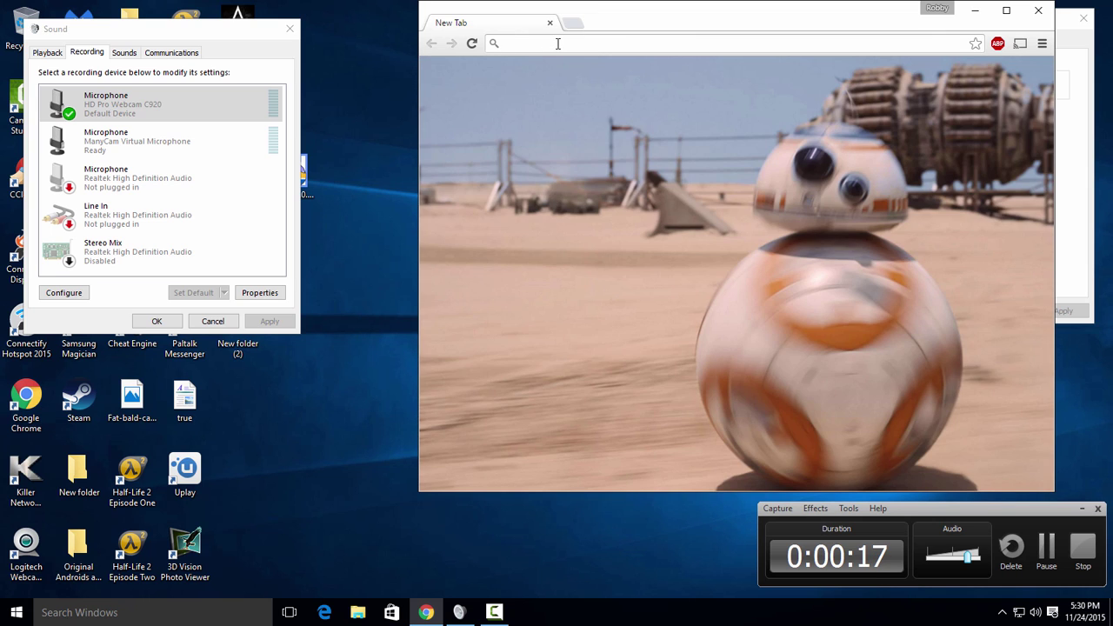
Search Google for 'speedtest' and open the Speedtest.net by Ookla result
type("speedtest")
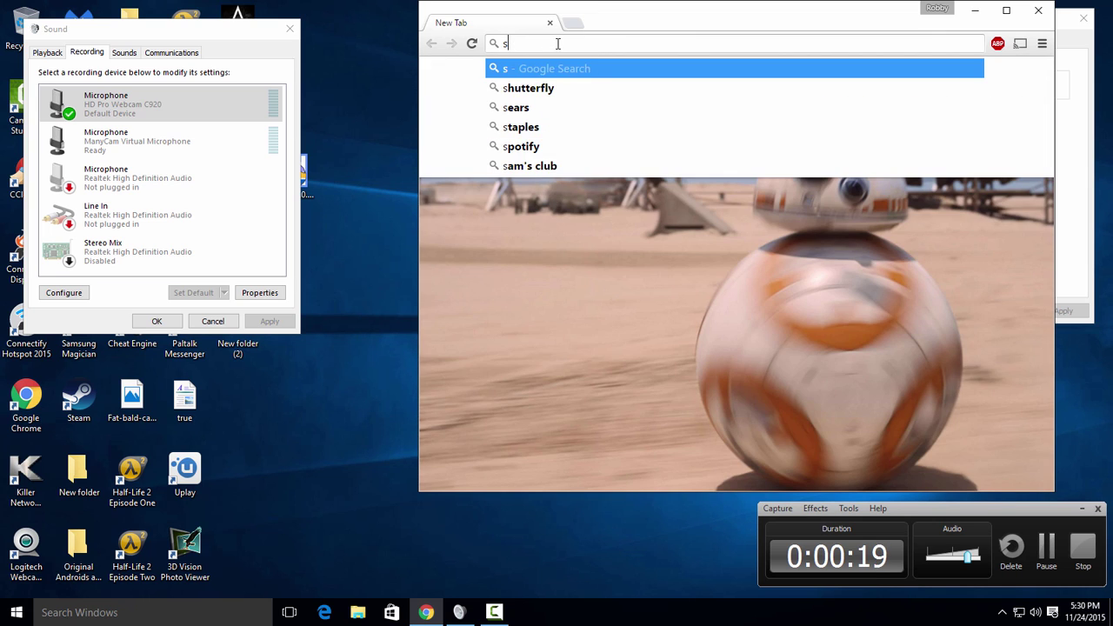
key("Return")
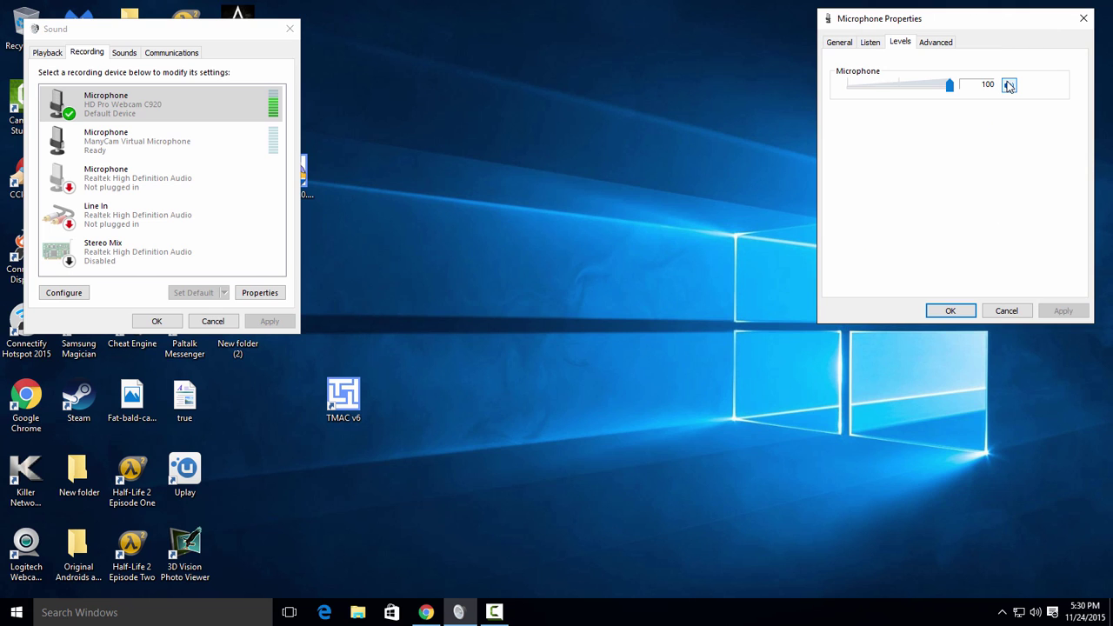
left_click(498, 613)
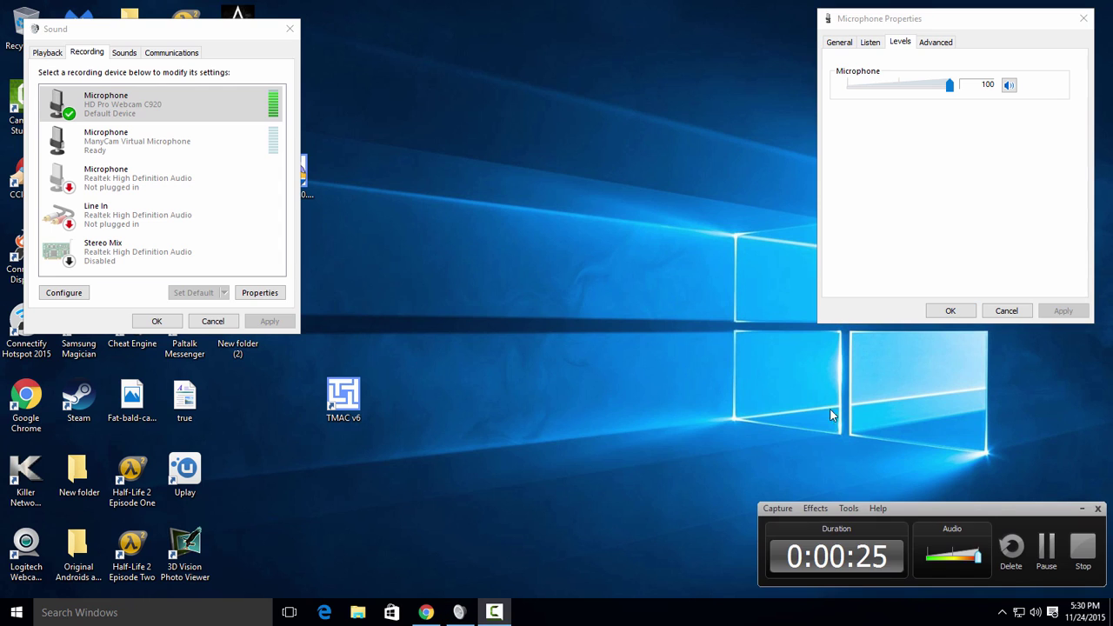
left_click(1082, 509)
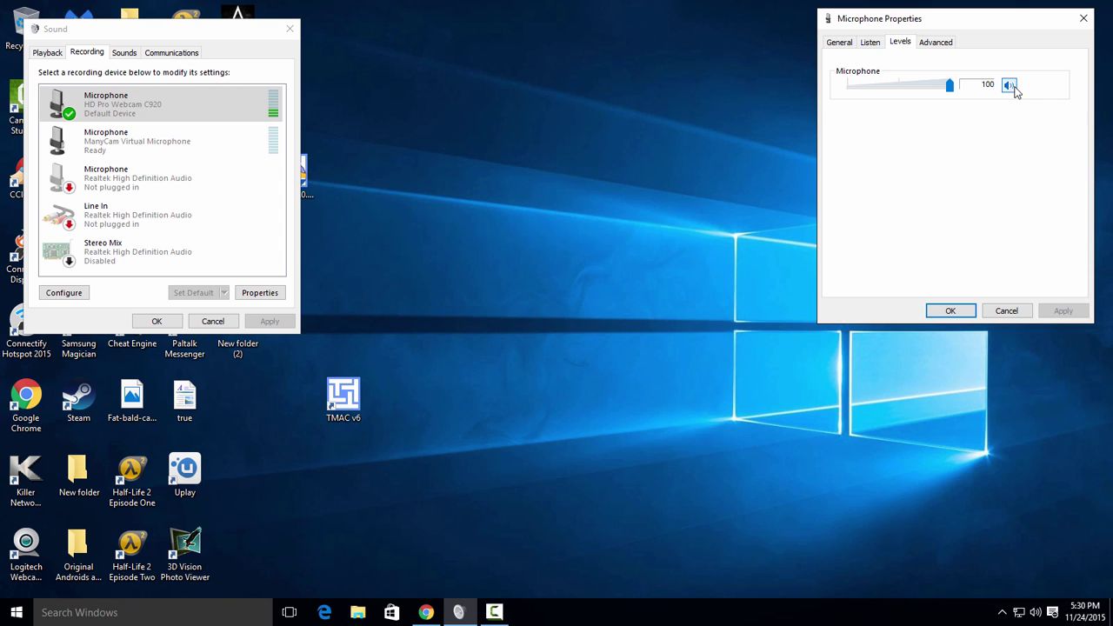
left_click(426, 612)
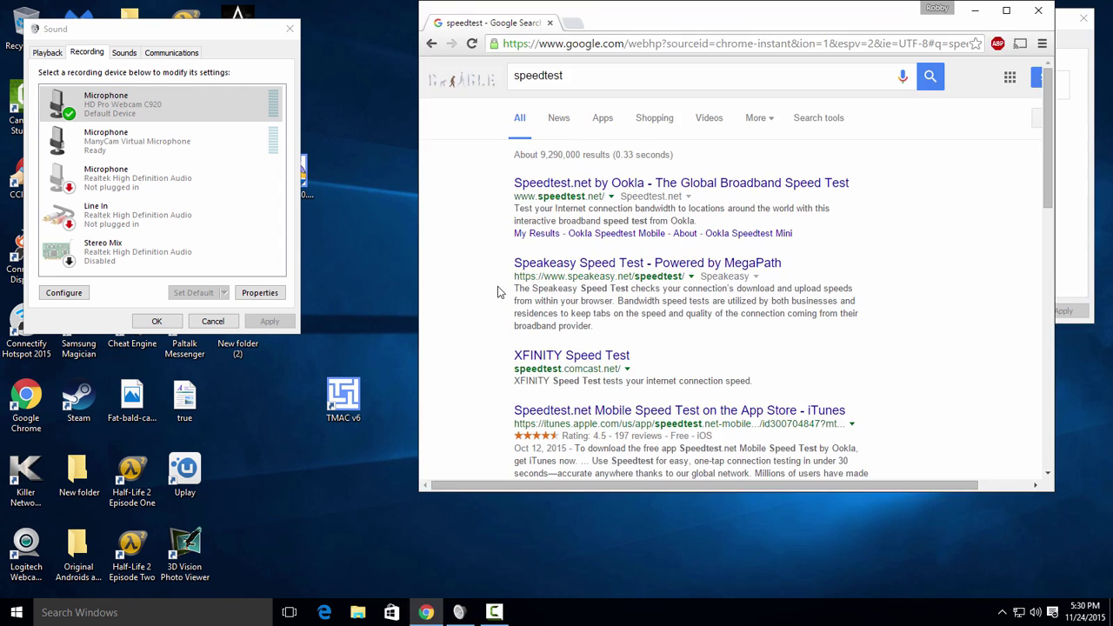
left_click(557, 182)
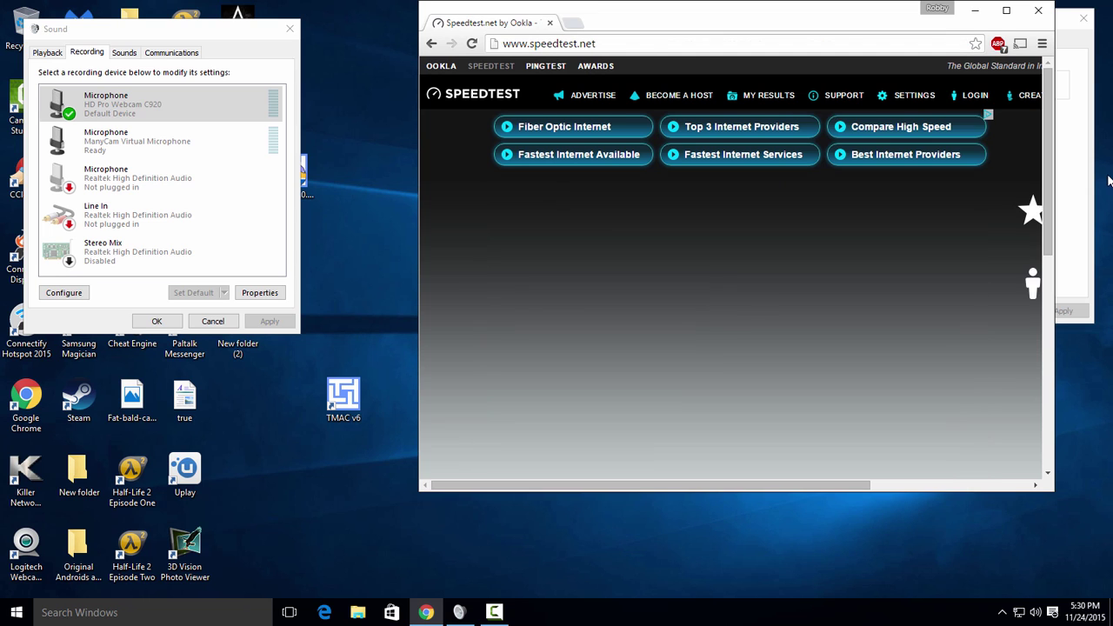
Reposition the Speedtest window and mute the webcam microphone again
left_click(1071, 139)
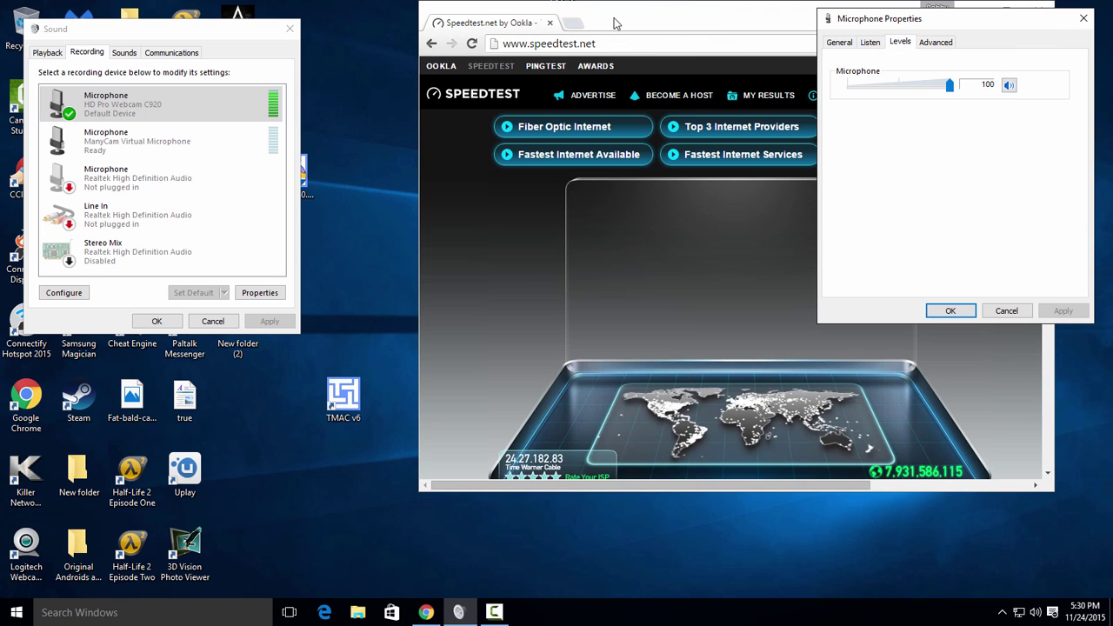
left_click_drag(615, 21, 455, 34)
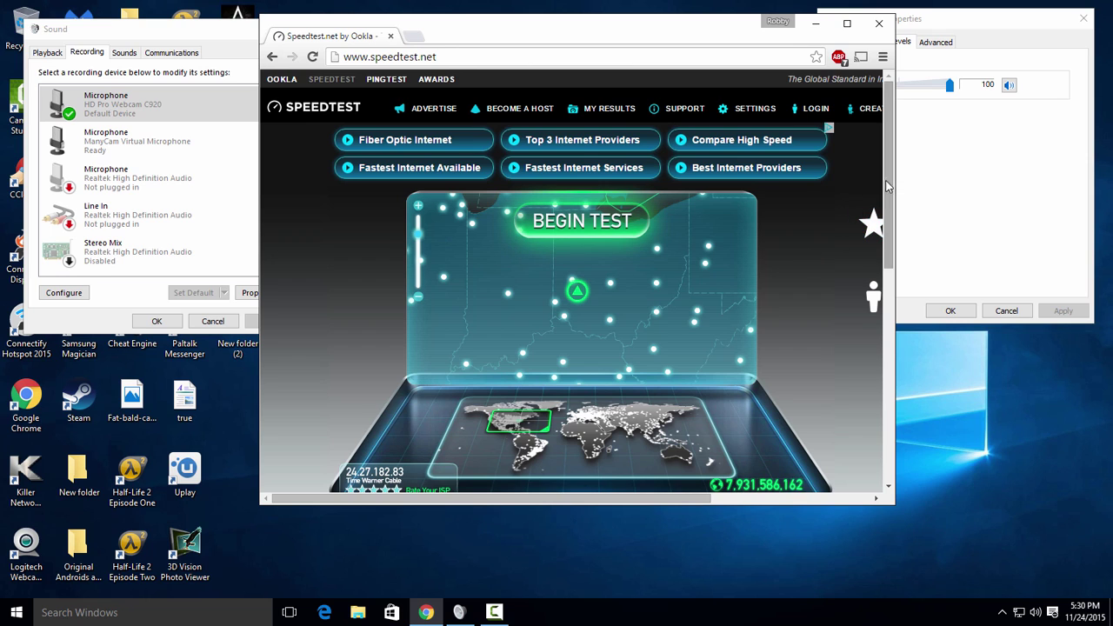
mouse_move(887, 195)
left_mouse_down()
mouse_move(886, 230)
mouse_move(887, 213)
left_mouse_up()
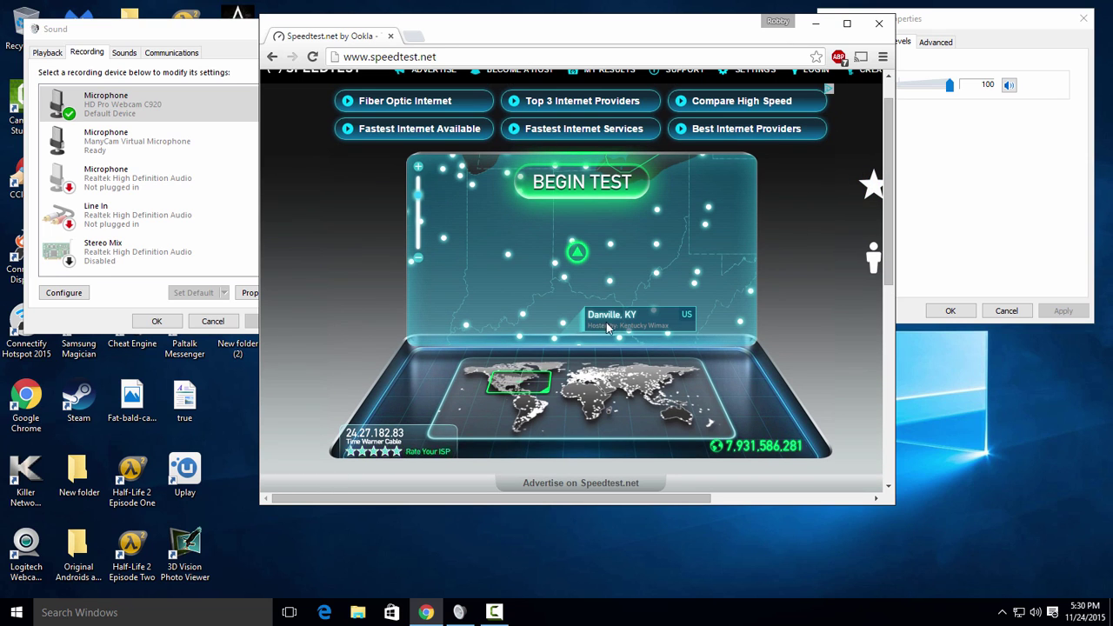
left_click(912, 179)
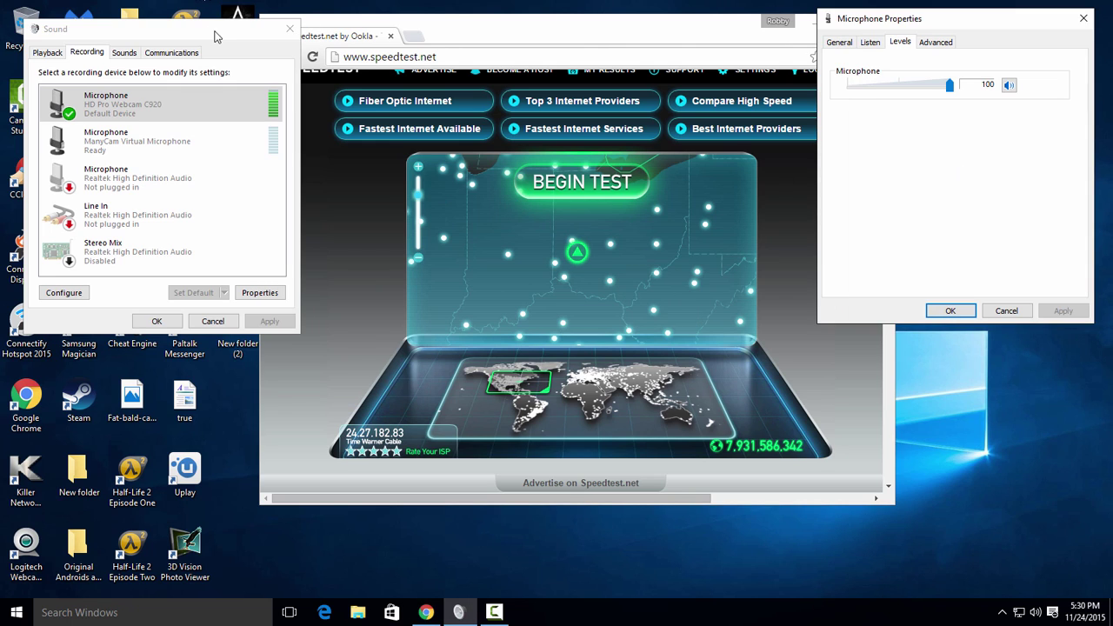
left_click(1009, 85)
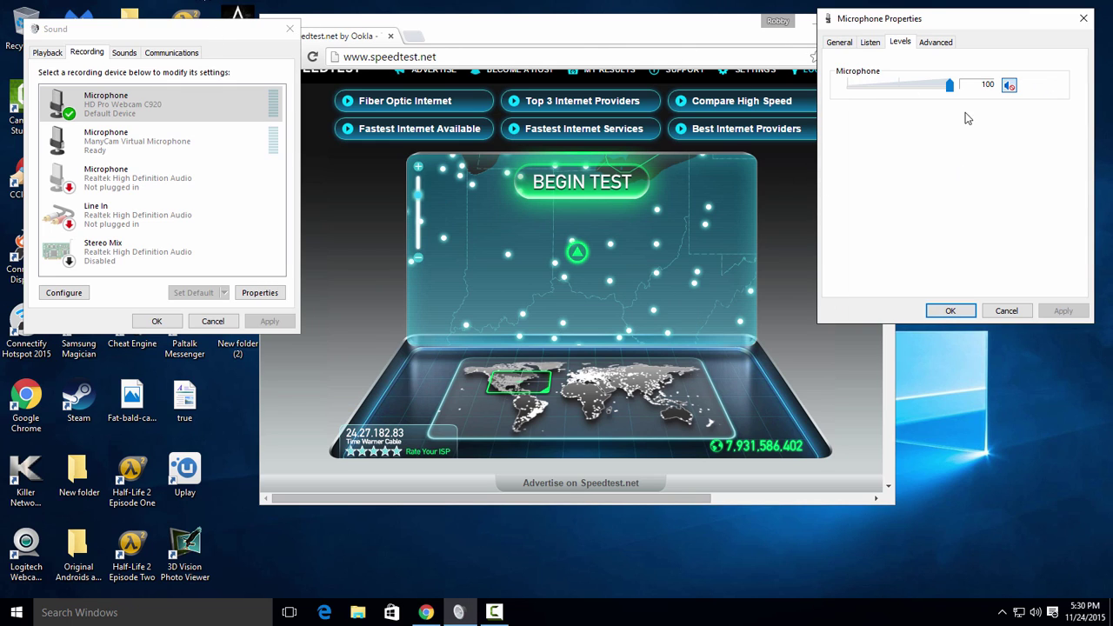
left_click_drag(386, 13, 477, 11)
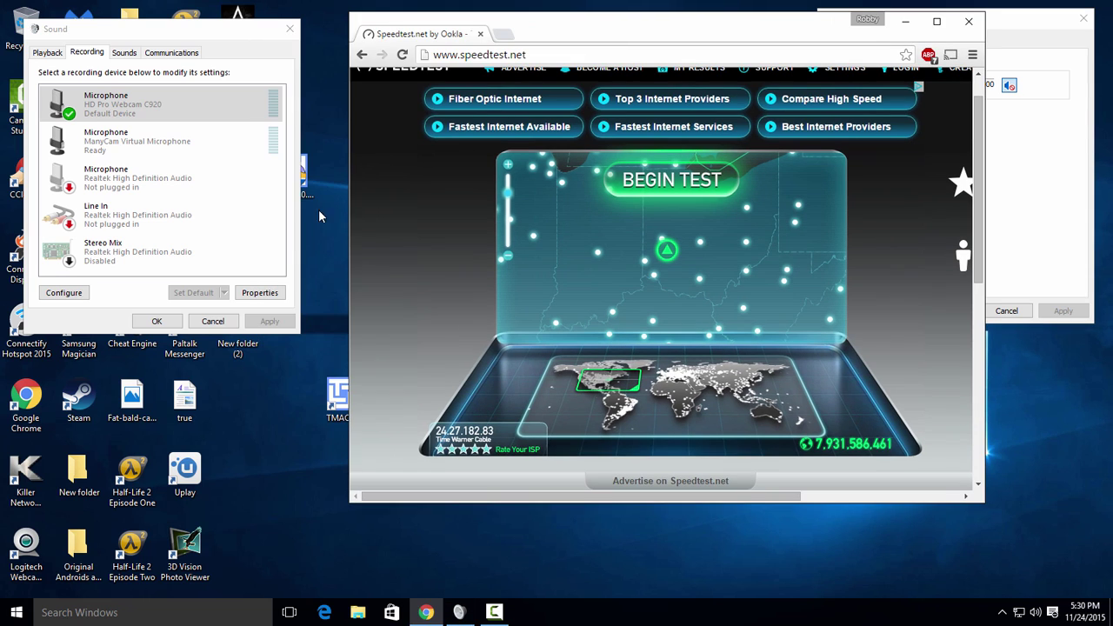
Launch TMAC from its desktop shortcut and move the Technitium window to the left
right_click(337, 391)
left_click(382, 92)
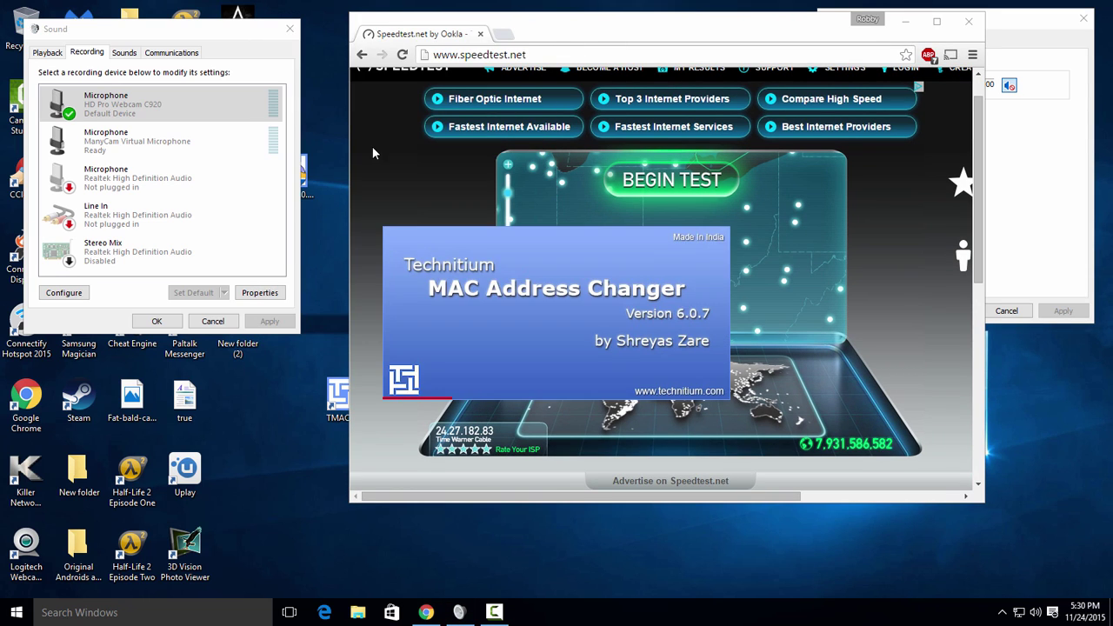
left_click(1012, 147)
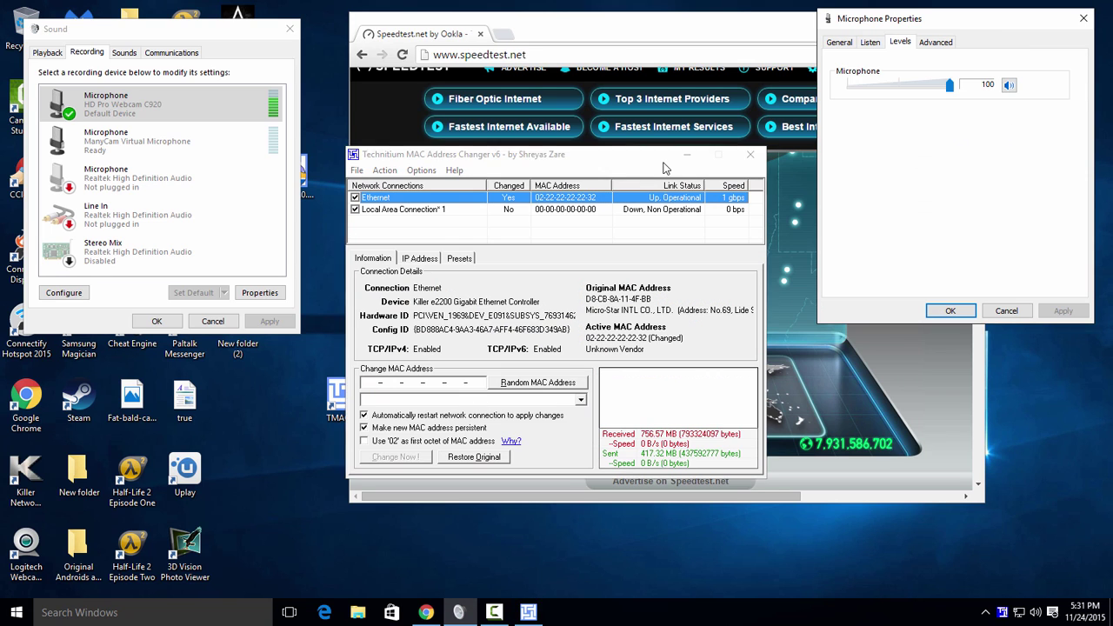
left_click_drag(631, 157, 319, 158)
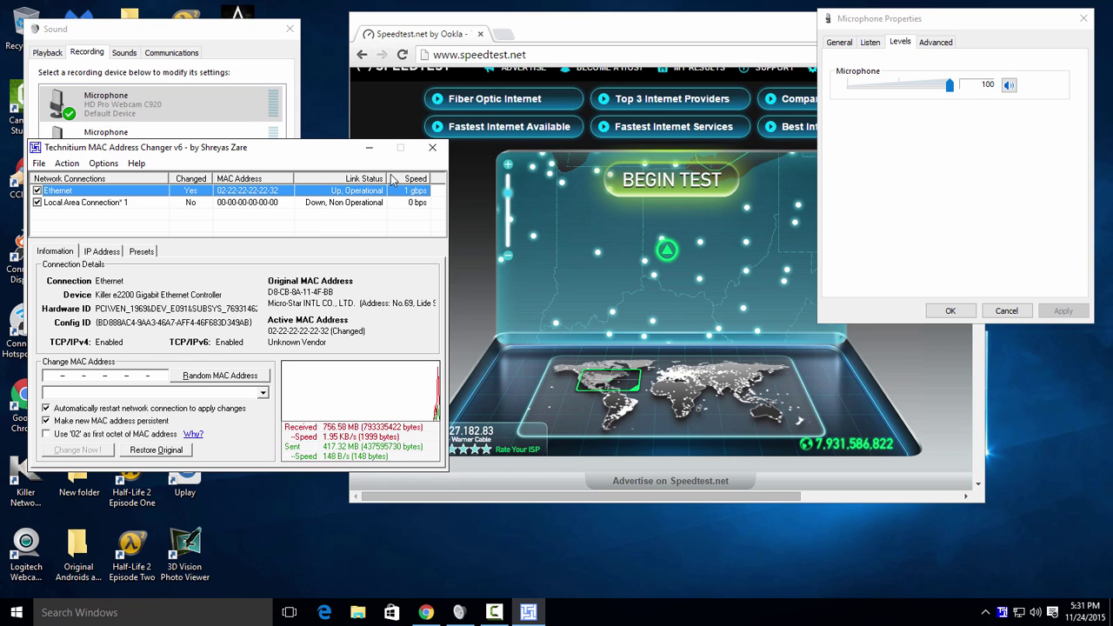
left_click_drag(226, 147, 159, 146)
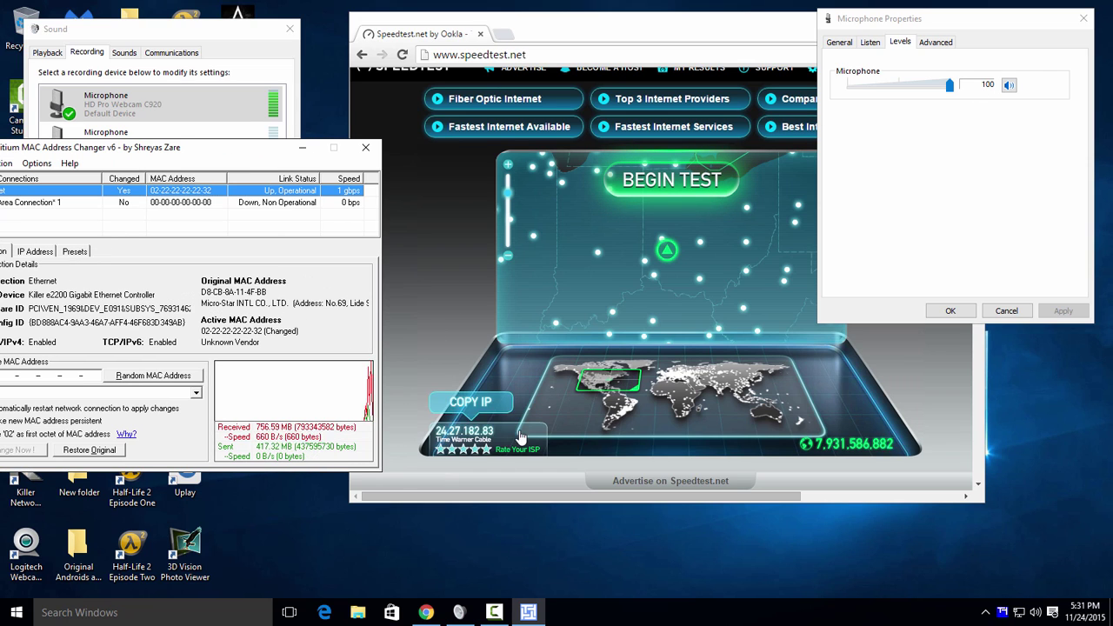
left_click(1009, 86)
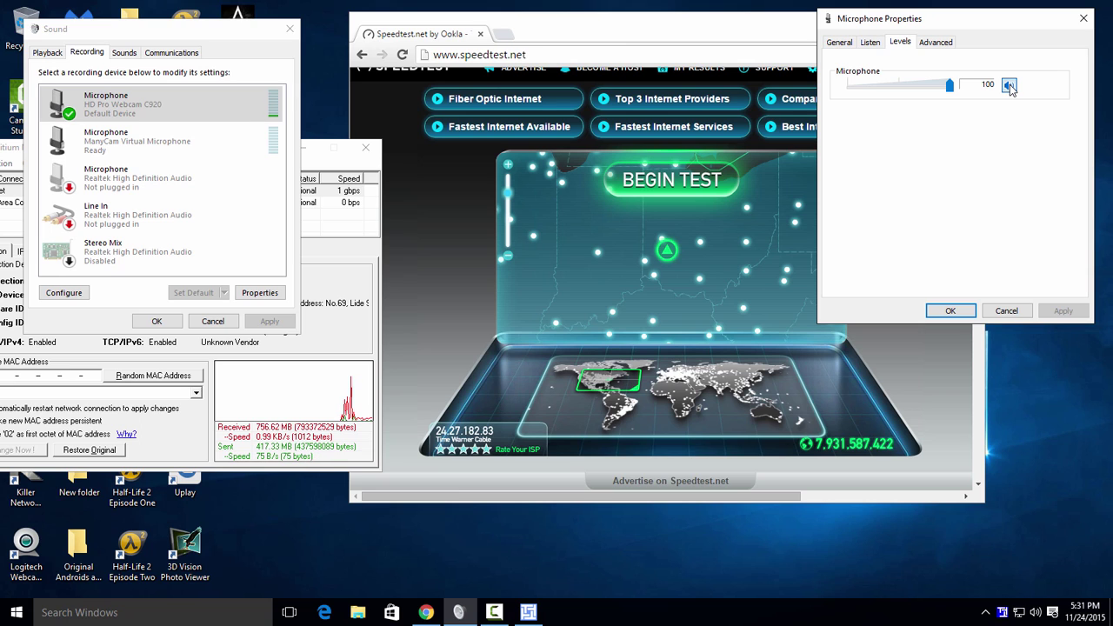
Generate a random MAC for Ethernet and apply 00-11-9B-7B-7C-E0 with Change Now!
left_click(328, 167)
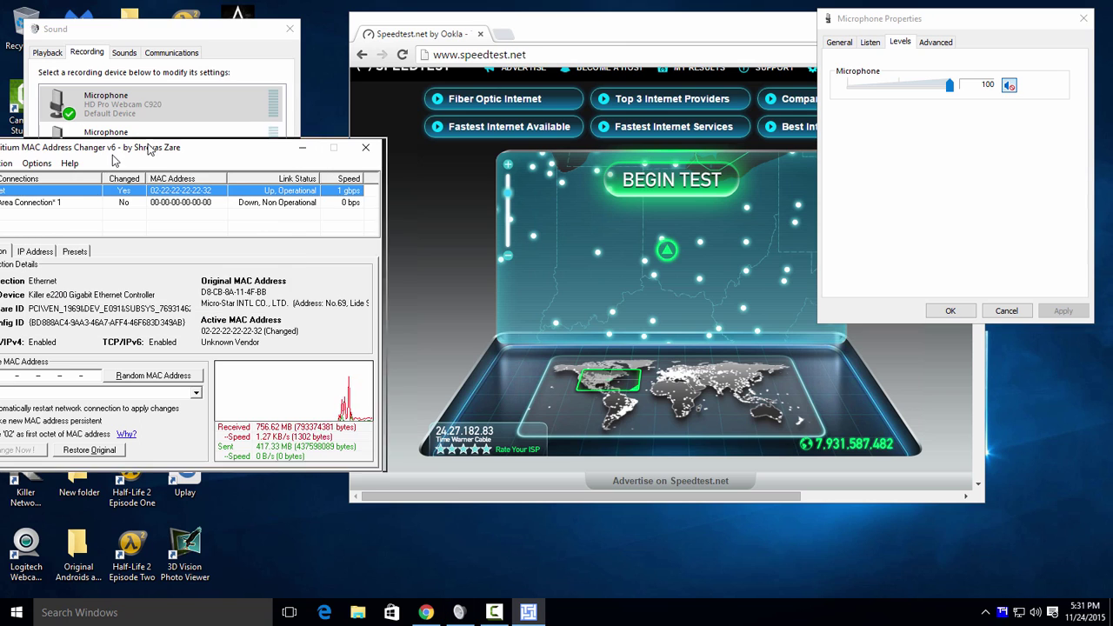
left_click_drag(174, 147, 245, 124)
left_click(219, 353)
left_click(219, 353)
left_click(69, 427)
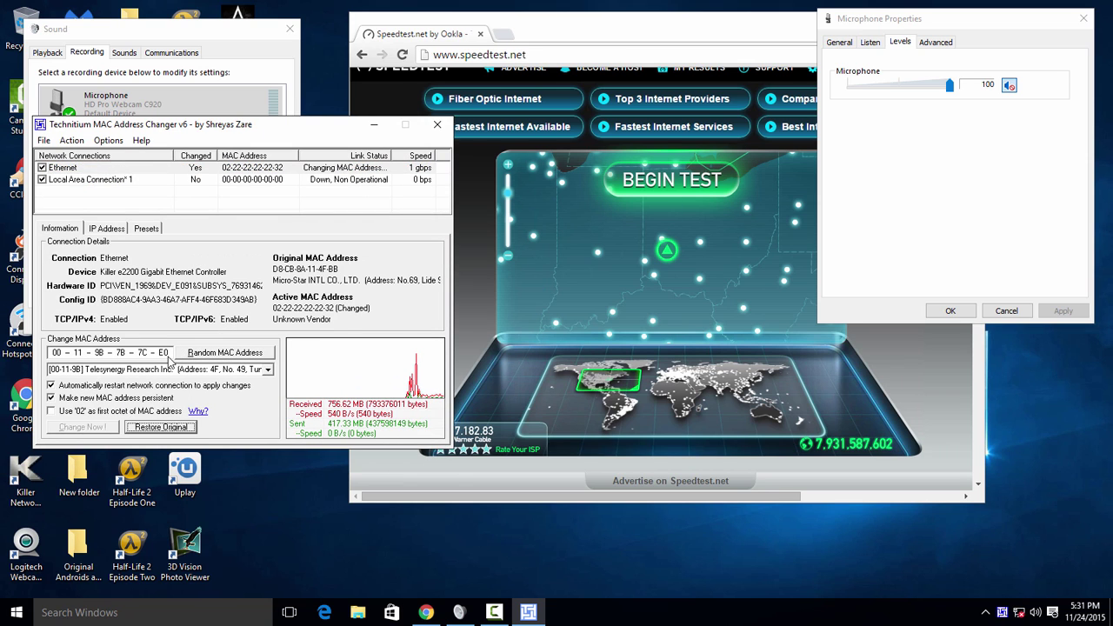
left_click(633, 350)
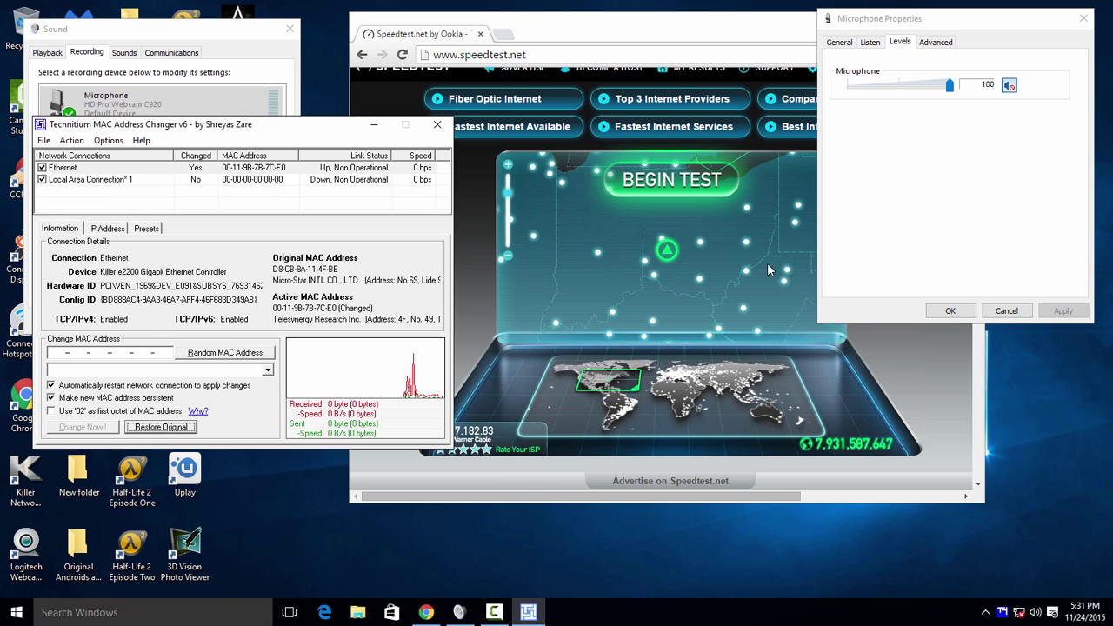
left_click(1010, 88)
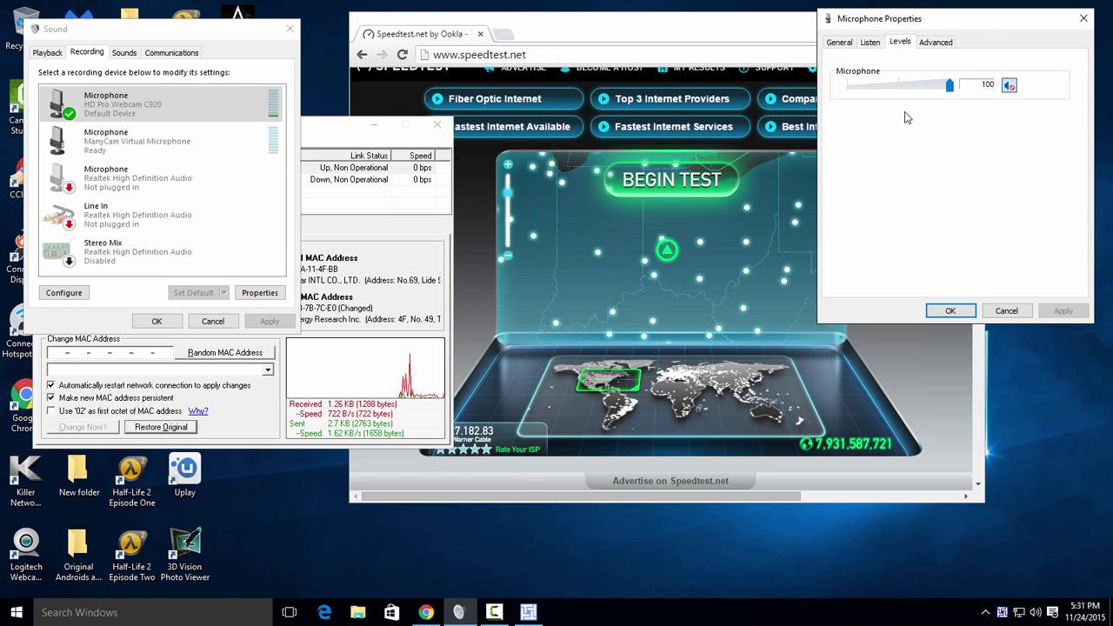
left_click(439, 227)
key("F5")
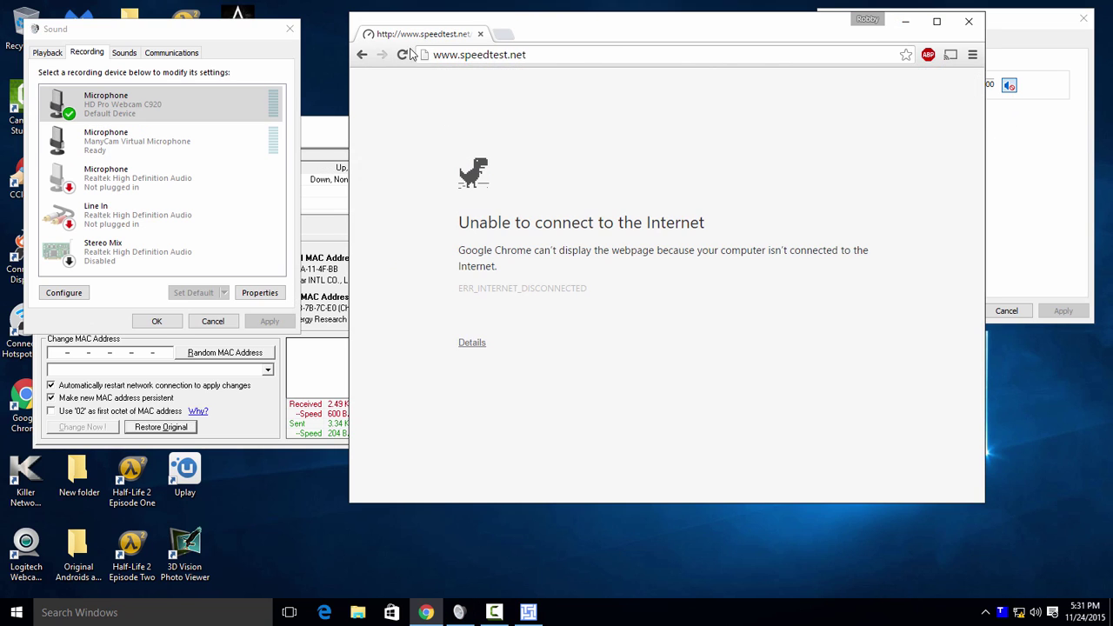
left_click(403, 55)
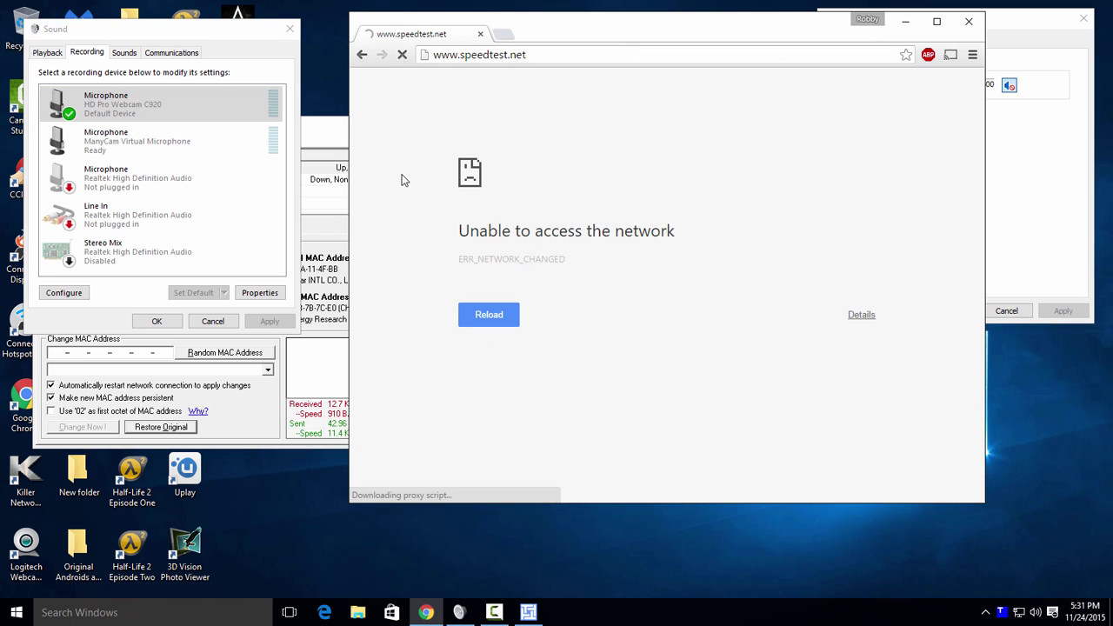
left_click(1029, 192)
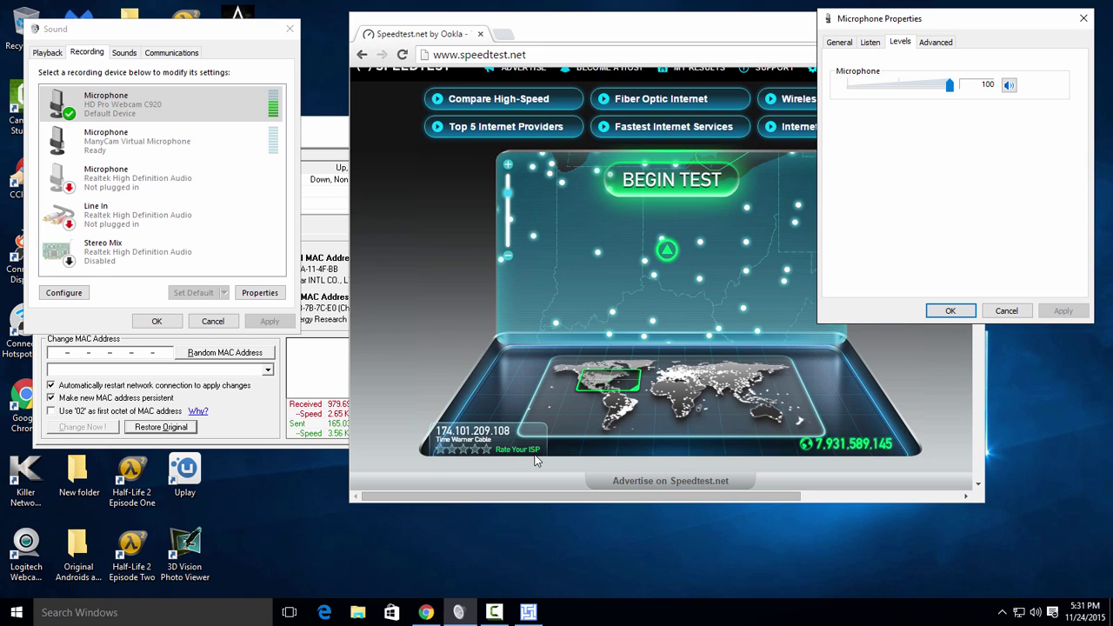
left_click(488, 450)
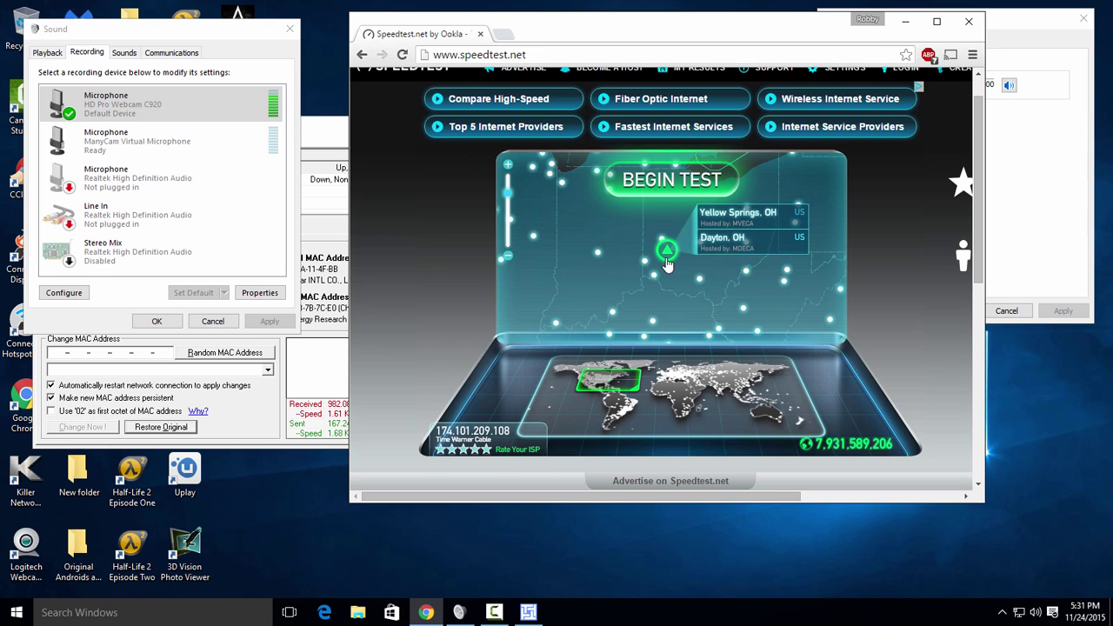
In a new tab, search 'what is my ipv4' and open the IP Address Lookup result
left_click(503, 33)
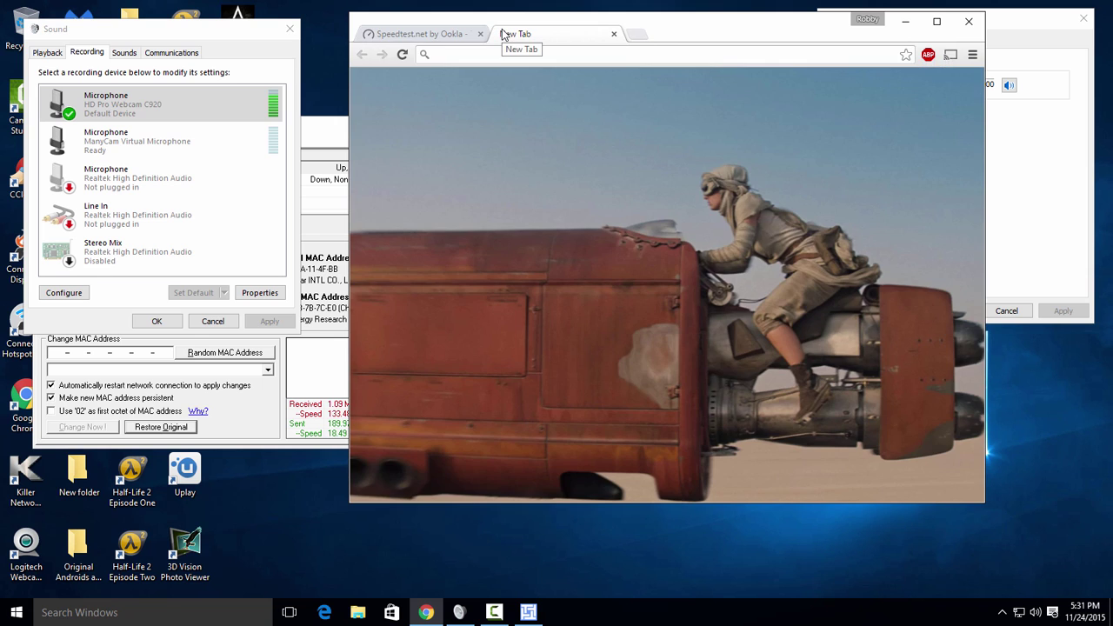
type("what m")
key("BackSpace")
type("is my ip")
key("Return")
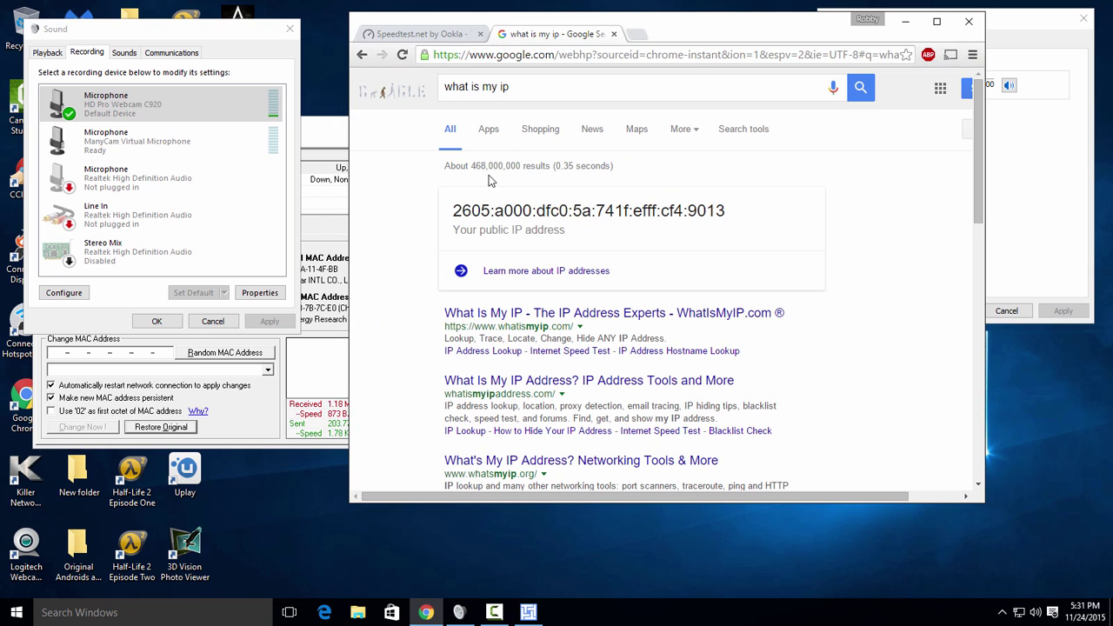
left_click(547, 87)
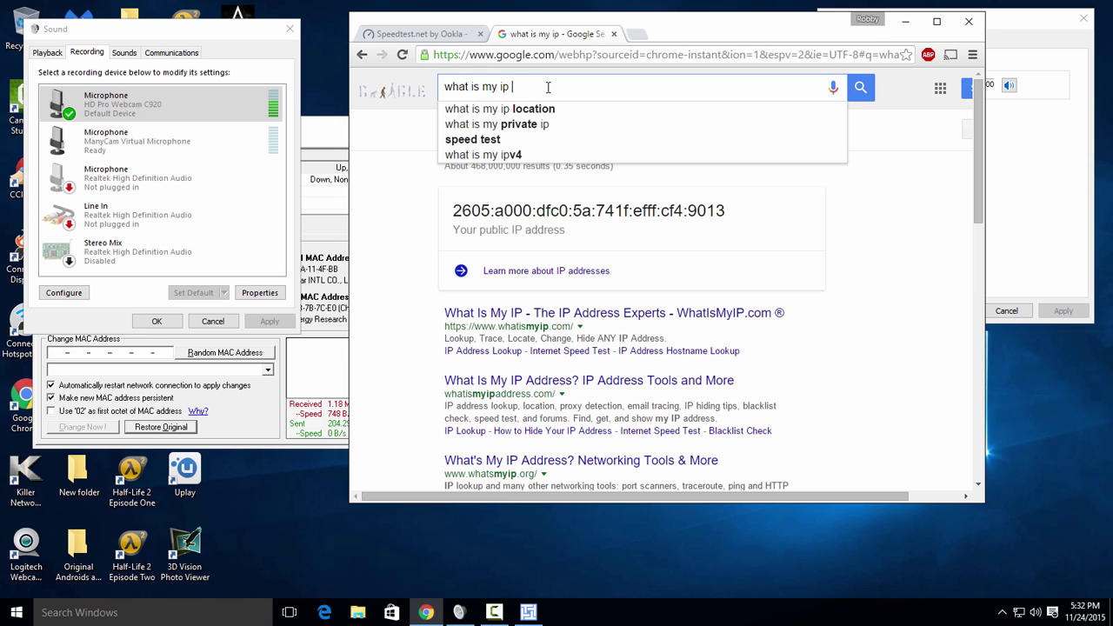
left_click(504, 141)
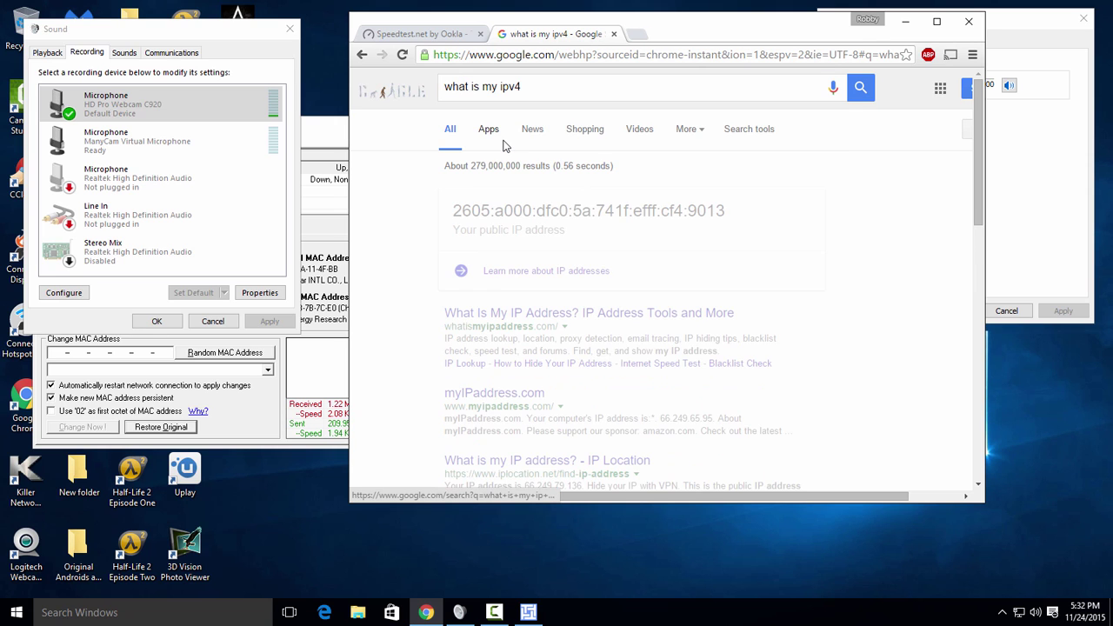
left_click(516, 270)
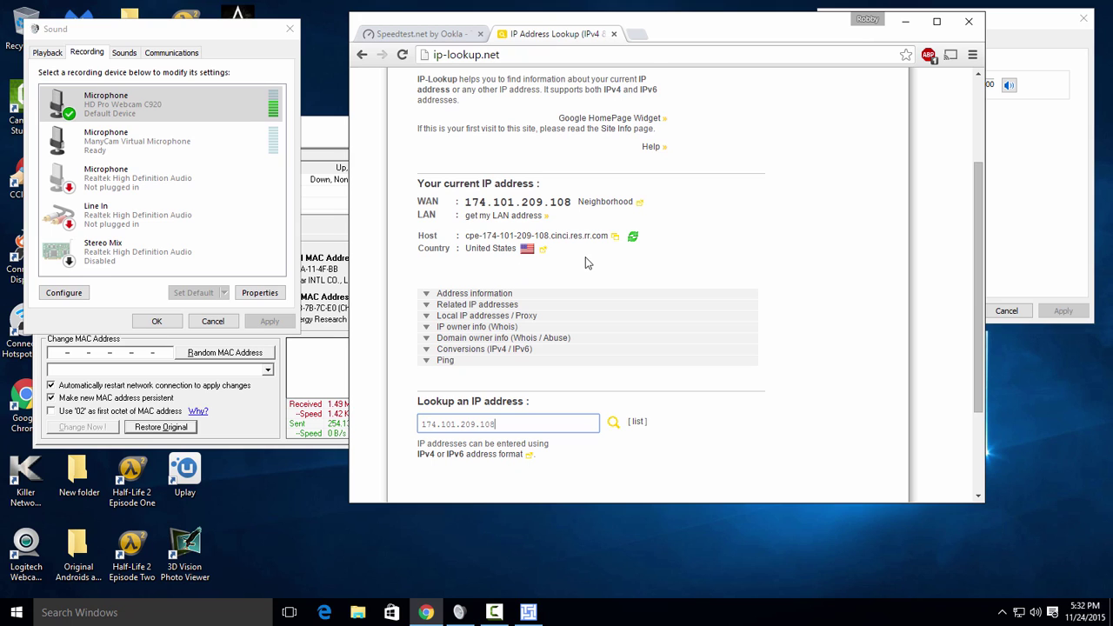
left_click(999, 191)
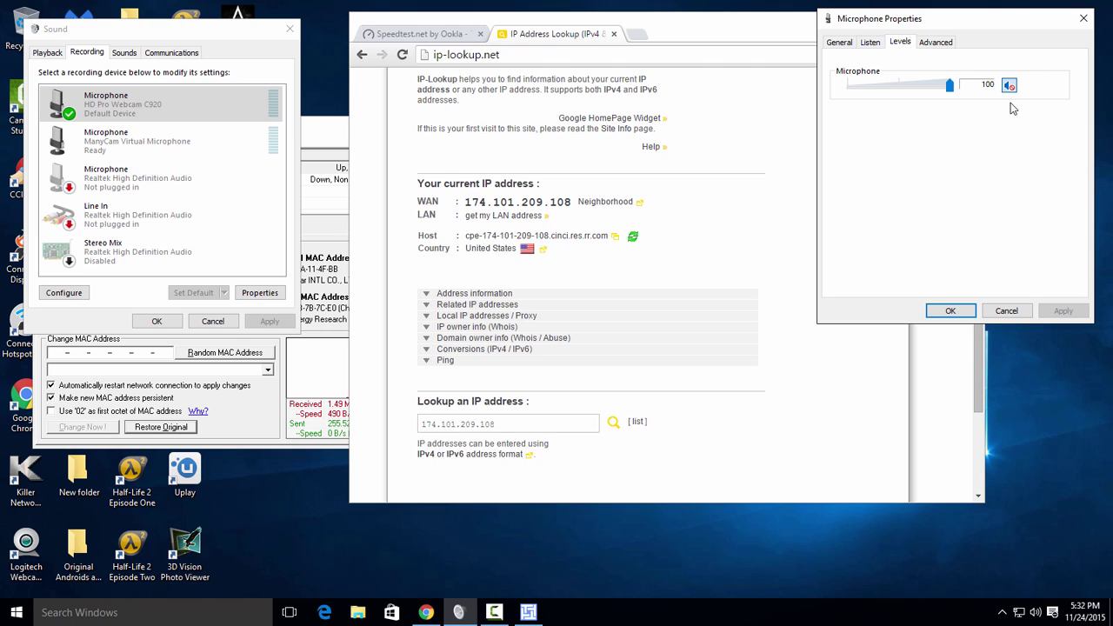
left_click(613, 36)
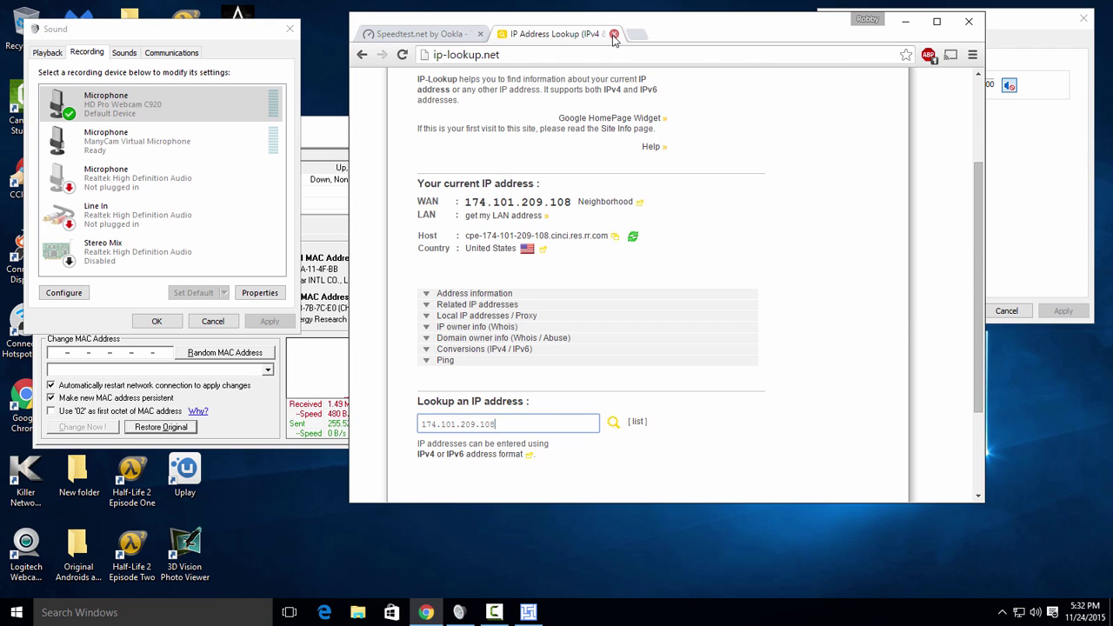
left_click(612, 36)
Reload the Speedtest page and mute the webcam microphone
left_click(402, 55)
left_click(1011, 92)
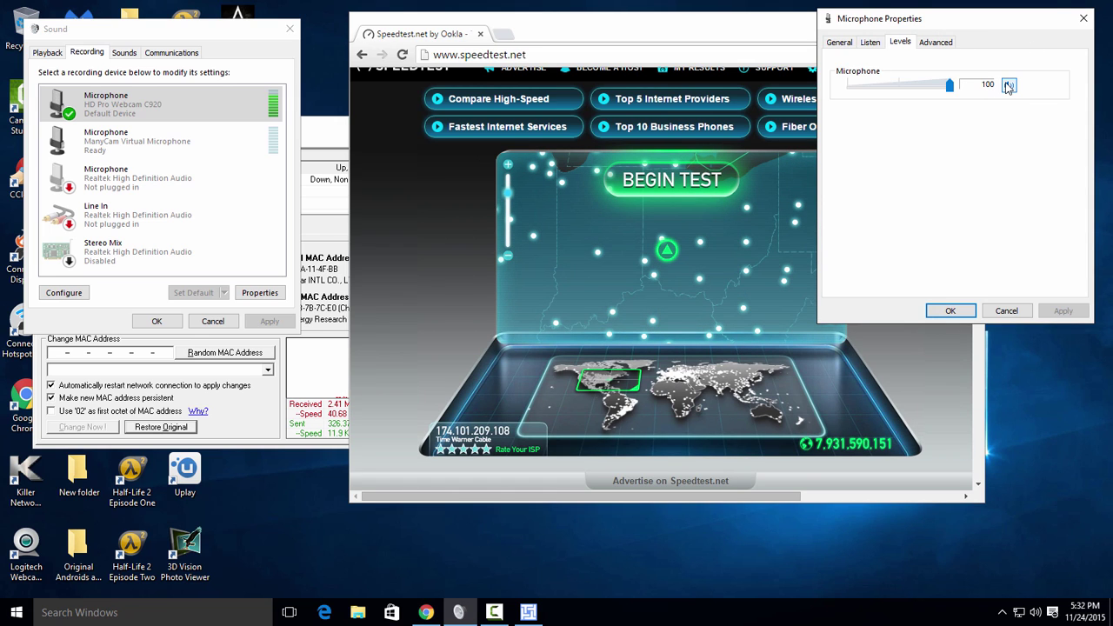
left_click(1009, 86)
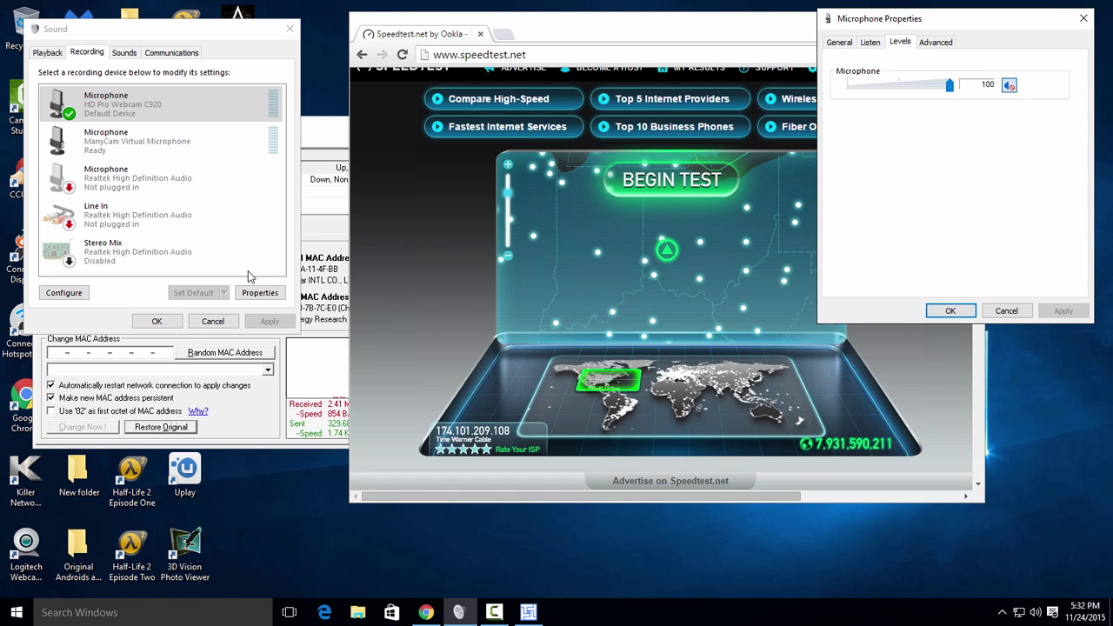
Generate and apply random MAC E0-C3-F3-9F-AD-25 to Ethernet, confirming the success message
left_click(199, 353)
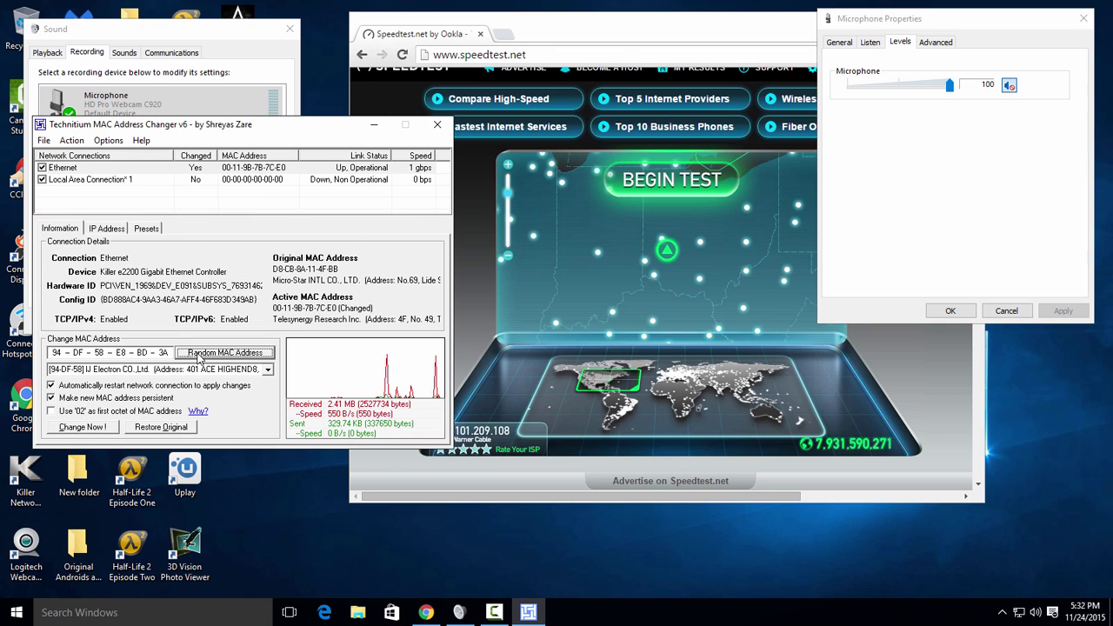
left_click(200, 353)
left_click(161, 427)
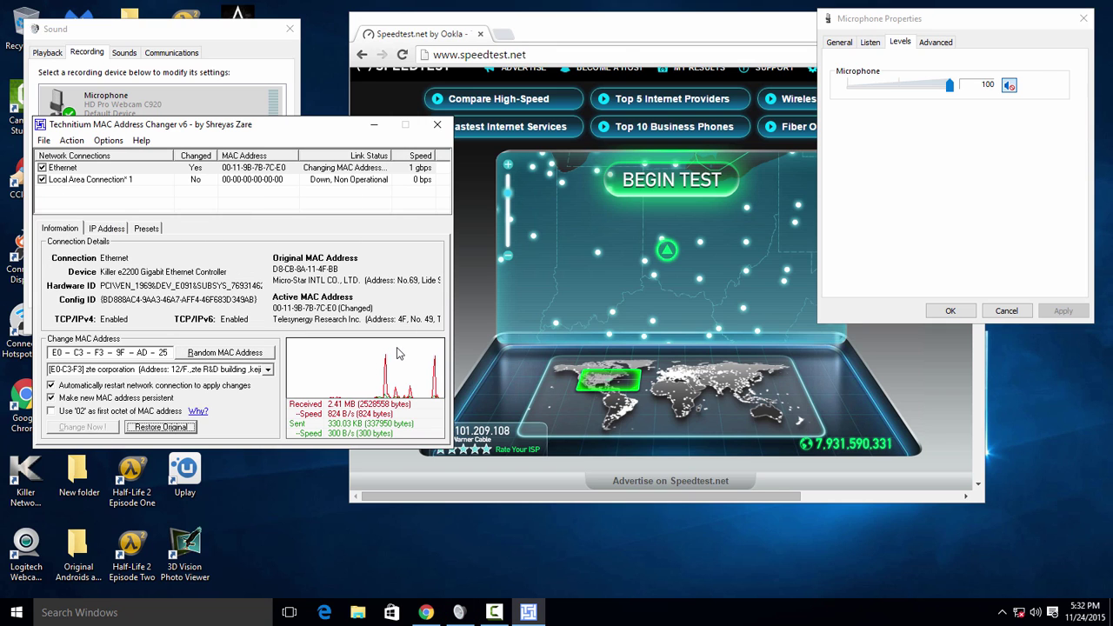
left_click(633, 358)
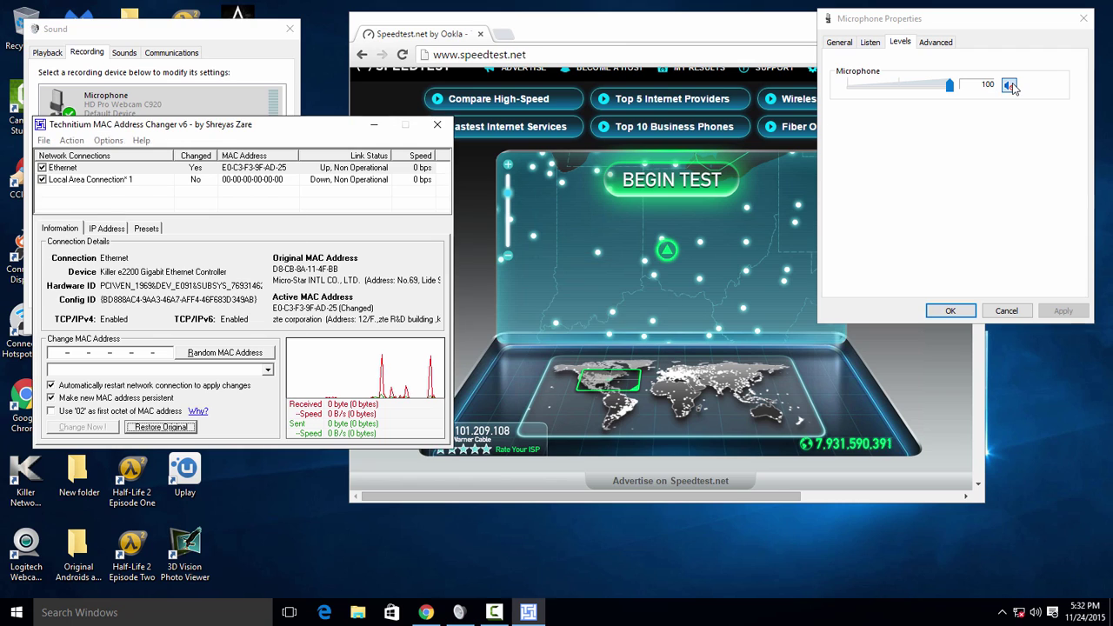
left_click(1010, 85)
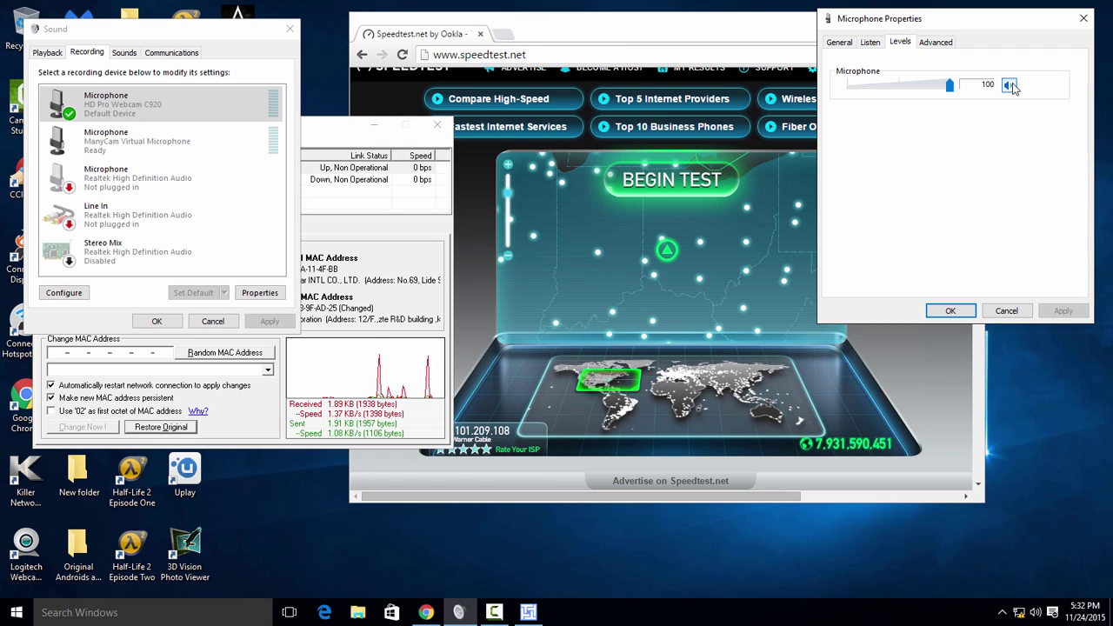
left_click(1010, 85)
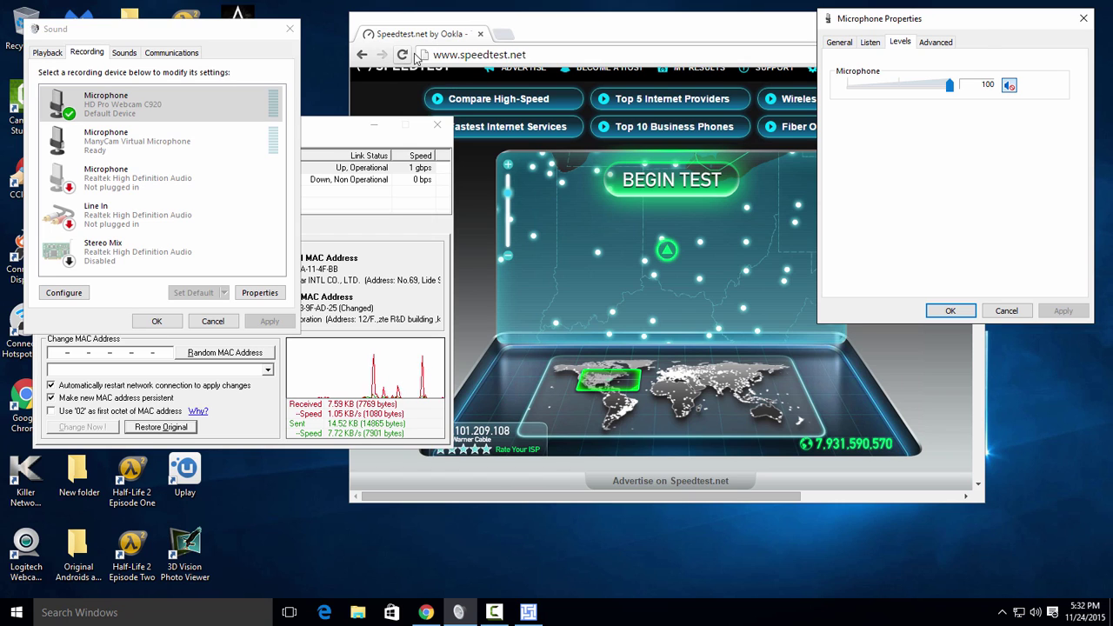
left_click(496, 54)
left_click(402, 54)
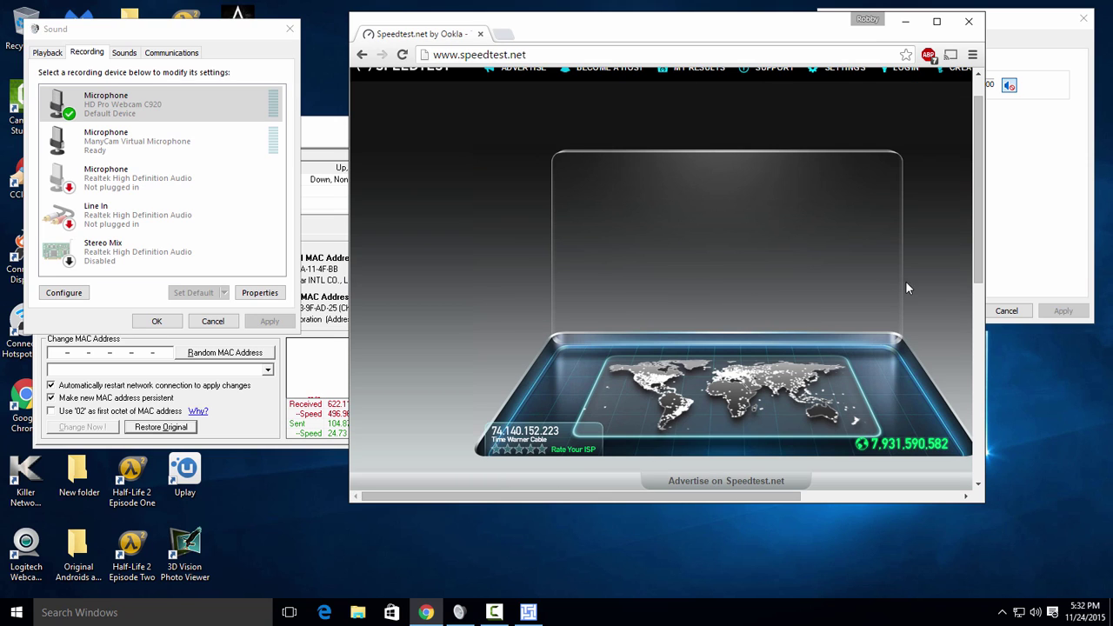
left_click(1042, 177)
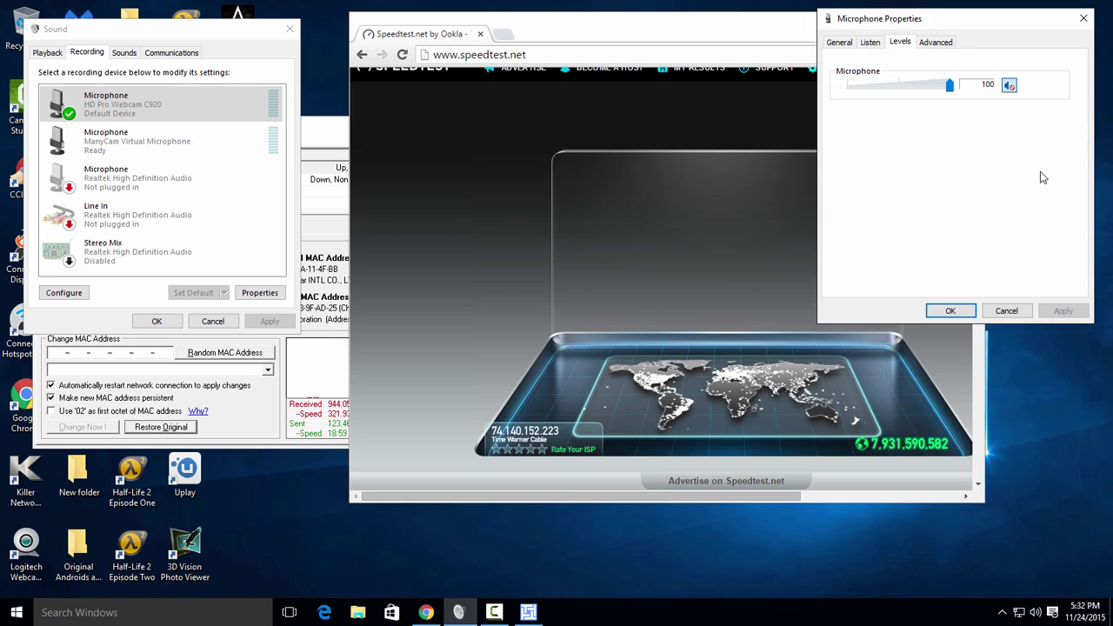
left_click(1011, 85)
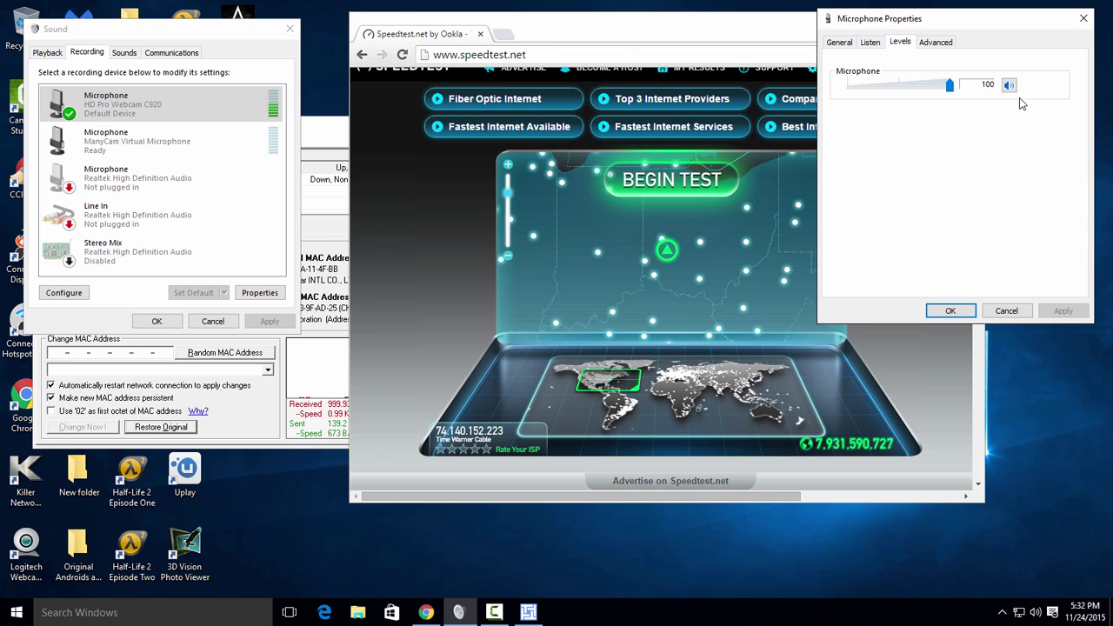
Start a speed test on the Dayton, OH server (1 ms ping, 61.69 Mbps down) and mute the mic
left_click(484, 456)
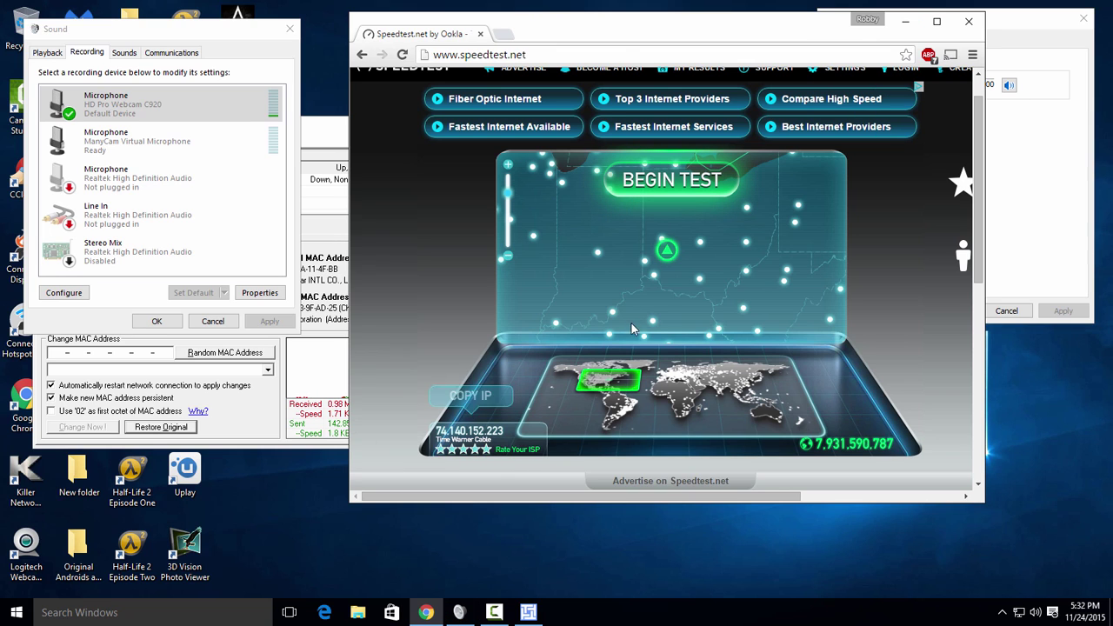
left_click(728, 251)
left_click(1041, 177)
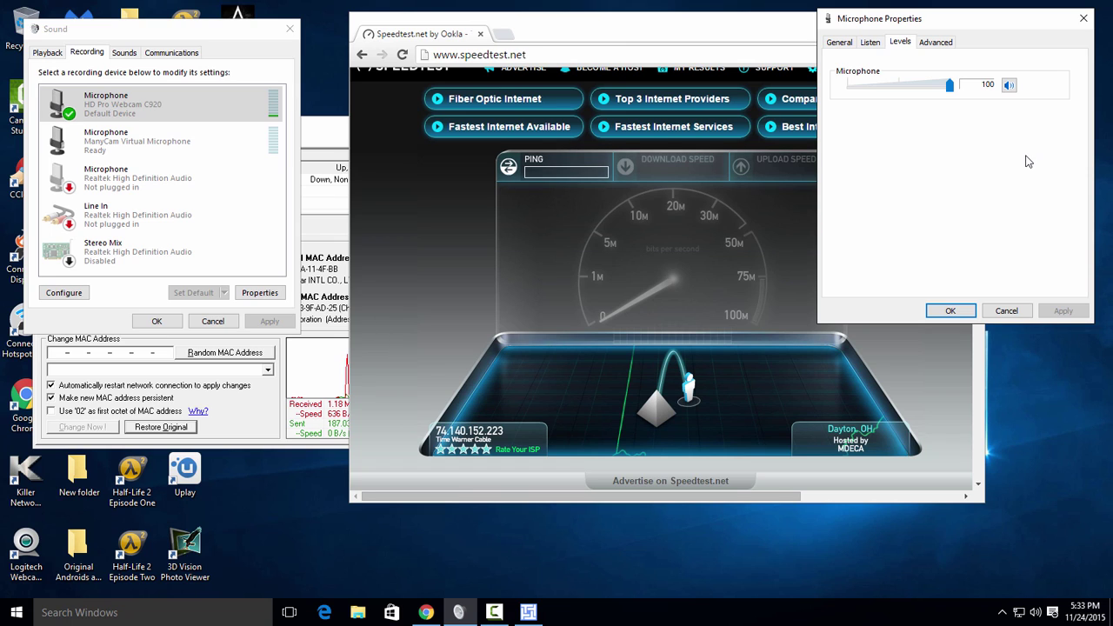
left_click(1009, 85)
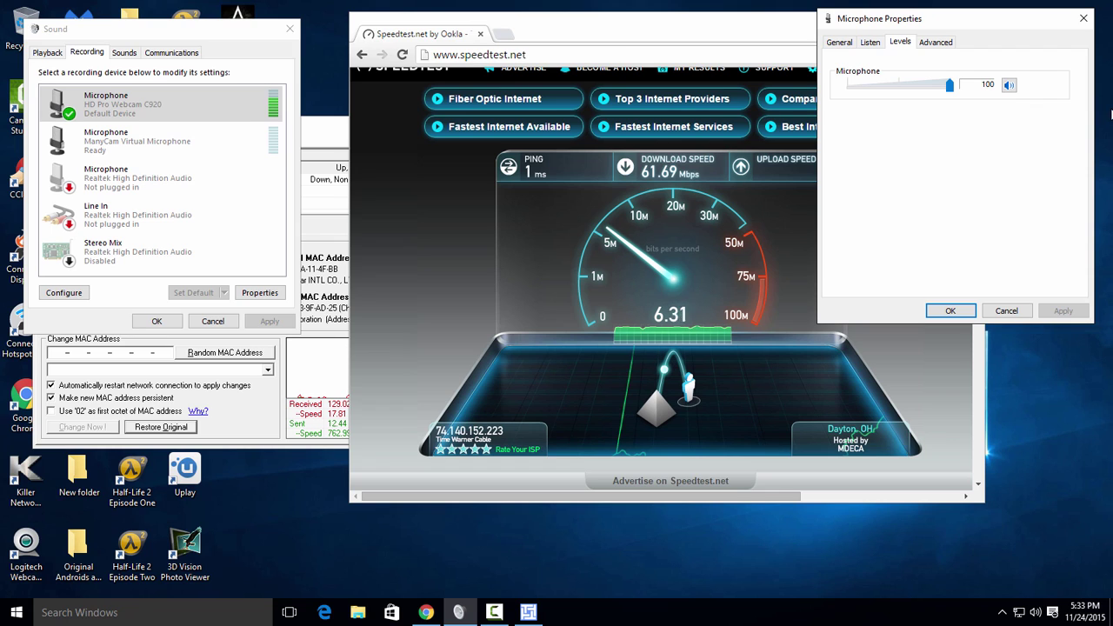
Cycle random MACs and apply 00-03-F3-17-7D-7E to Ethernet with Change Now!
left_click(320, 215)
left_click(253, 354)
left_click(252, 354)
left_click(253, 354)
left_click(252, 354)
left_click(252, 354)
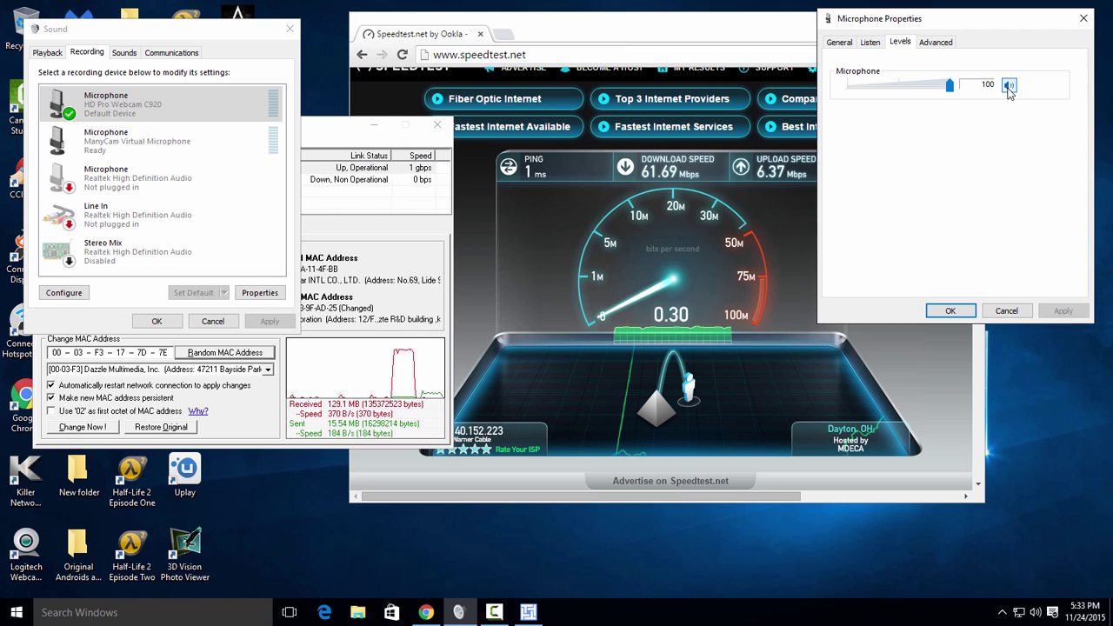
left_click(83, 427)
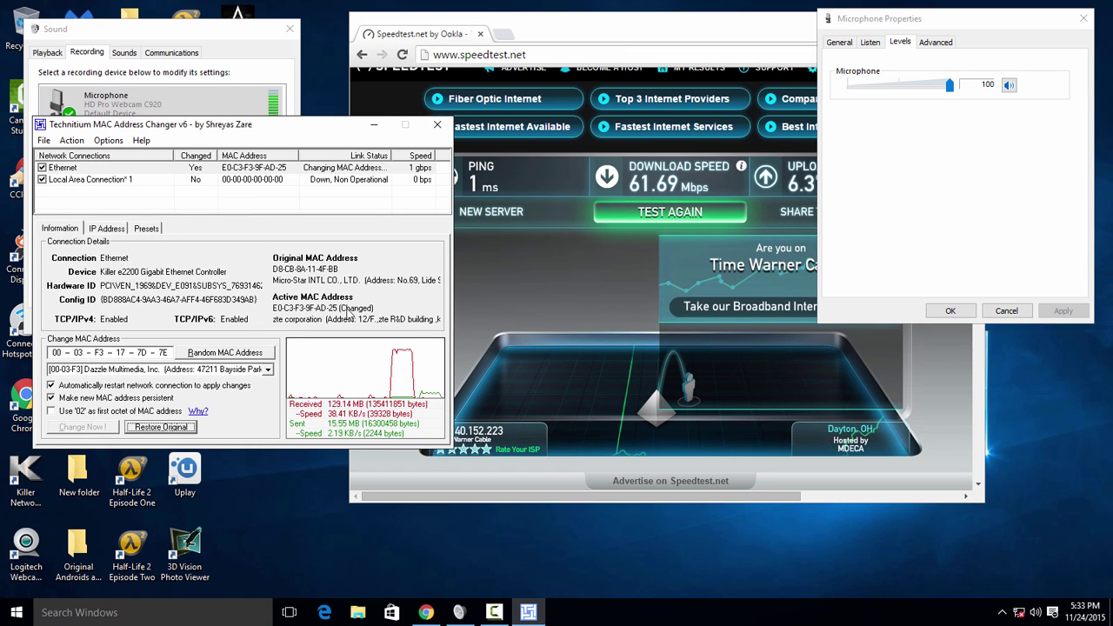
Mute the microphone, confirm the MAC change success message, and return to the Speedtest page
left_click(1008, 87)
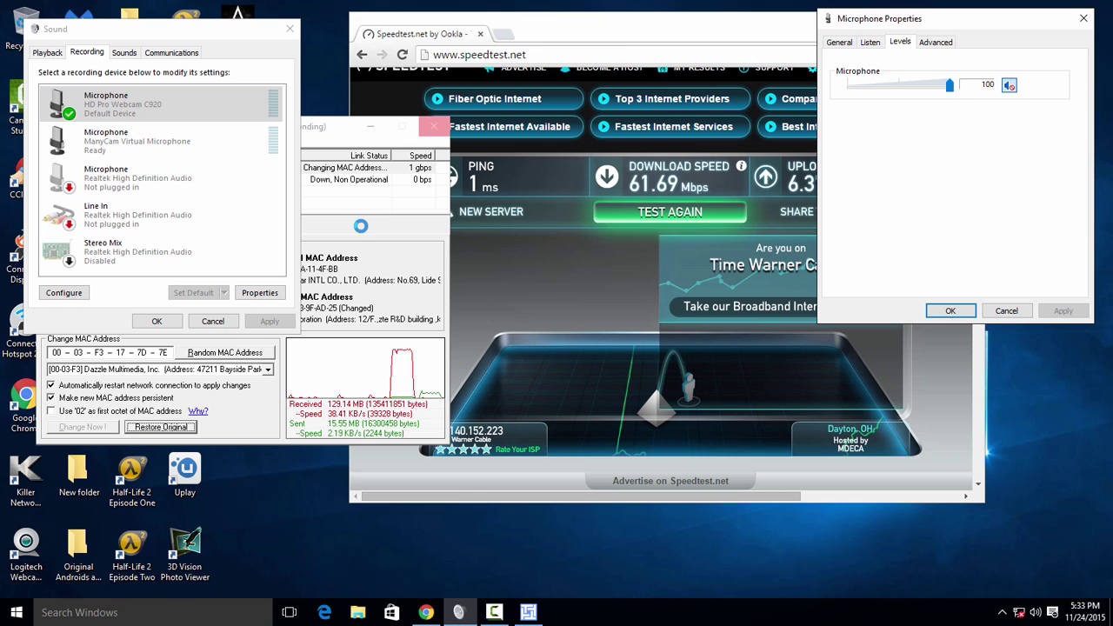
left_click_drag(338, 131, 339, 68)
mouse_move(632, 178)
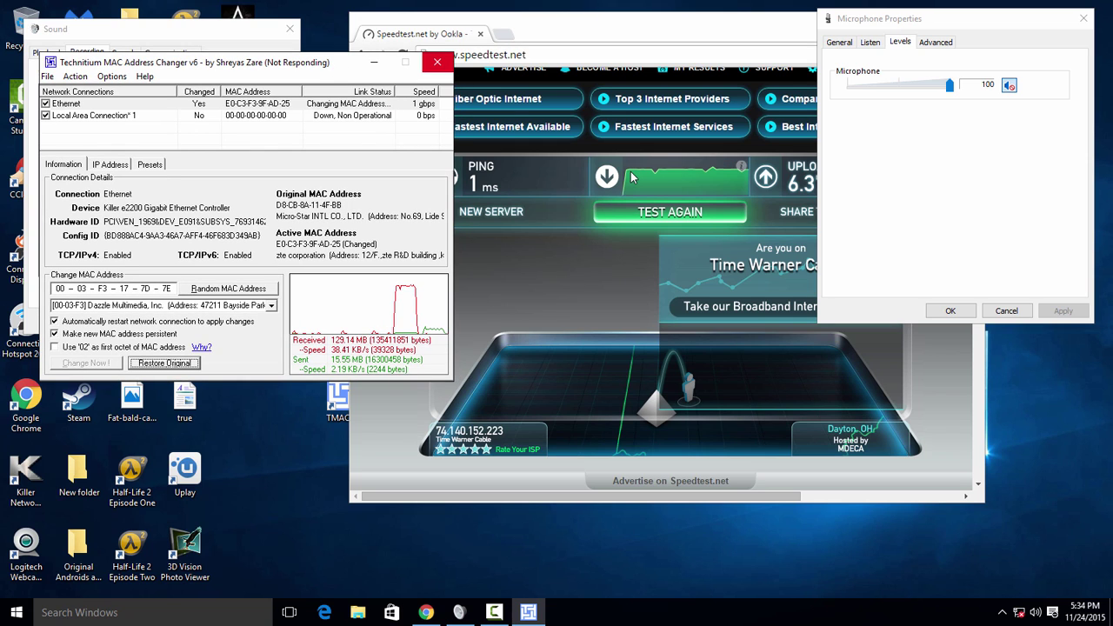
left_click(626, 355)
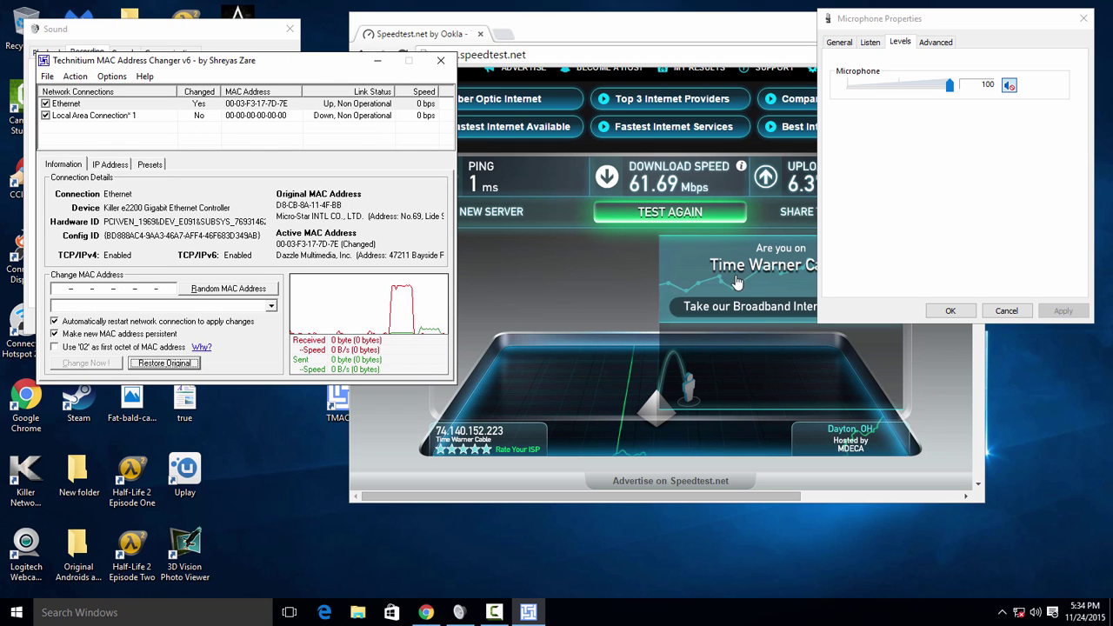
left_click(1007, 96)
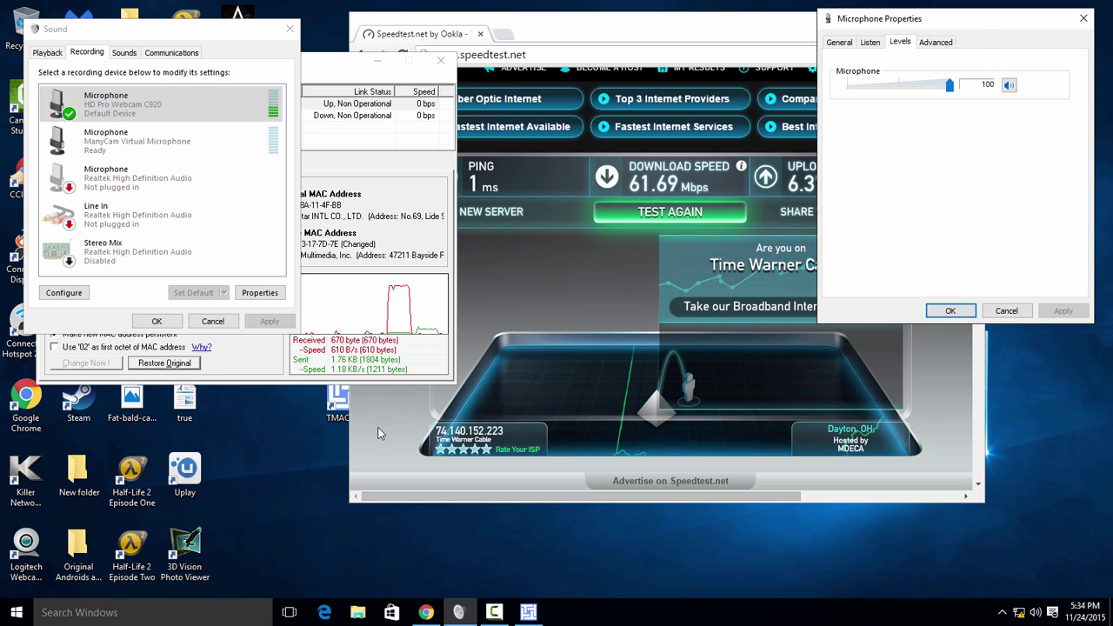
left_click(406, 128)
Reload the speedtest.net page, retrying until it loads
left_click(402, 54)
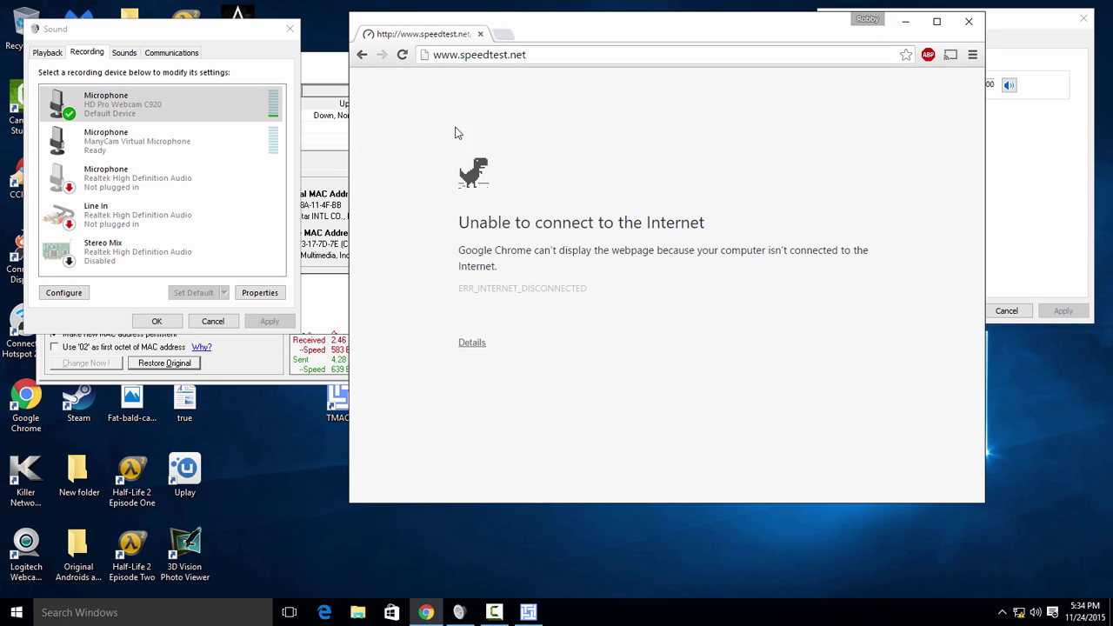
left_click(402, 54)
left_click(403, 54)
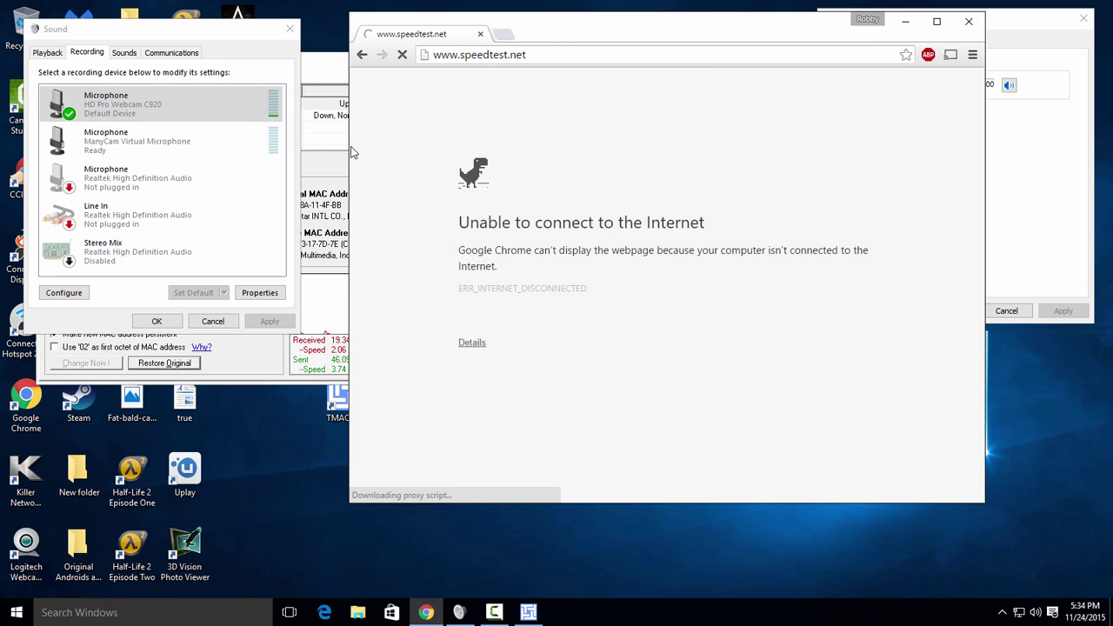
Widen the Chrome window, unmute the microphone, and bring speedtest.net (IP 174.101.213.3) to the front
left_click_drag(351, 153, 260, 174)
left_click(1008, 91)
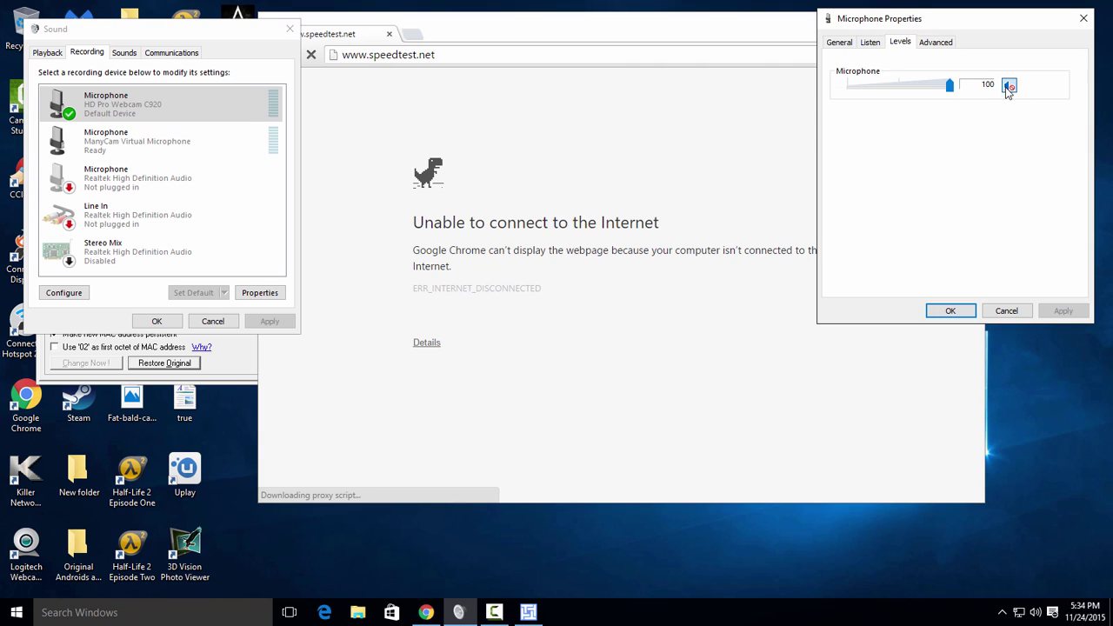
left_click(1008, 85)
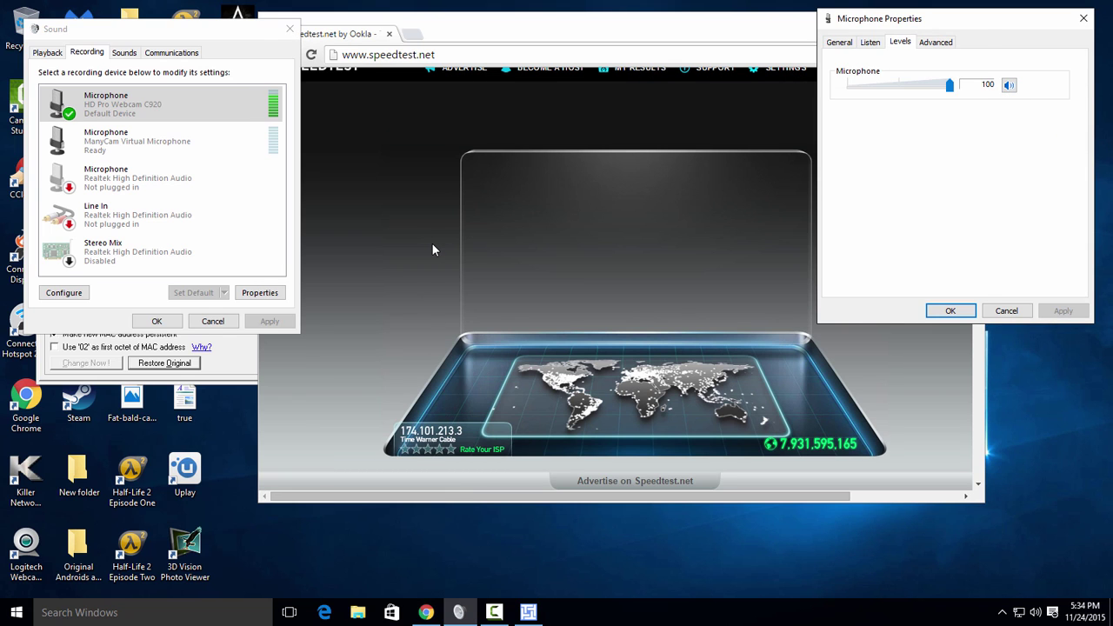
left_click(432, 250)
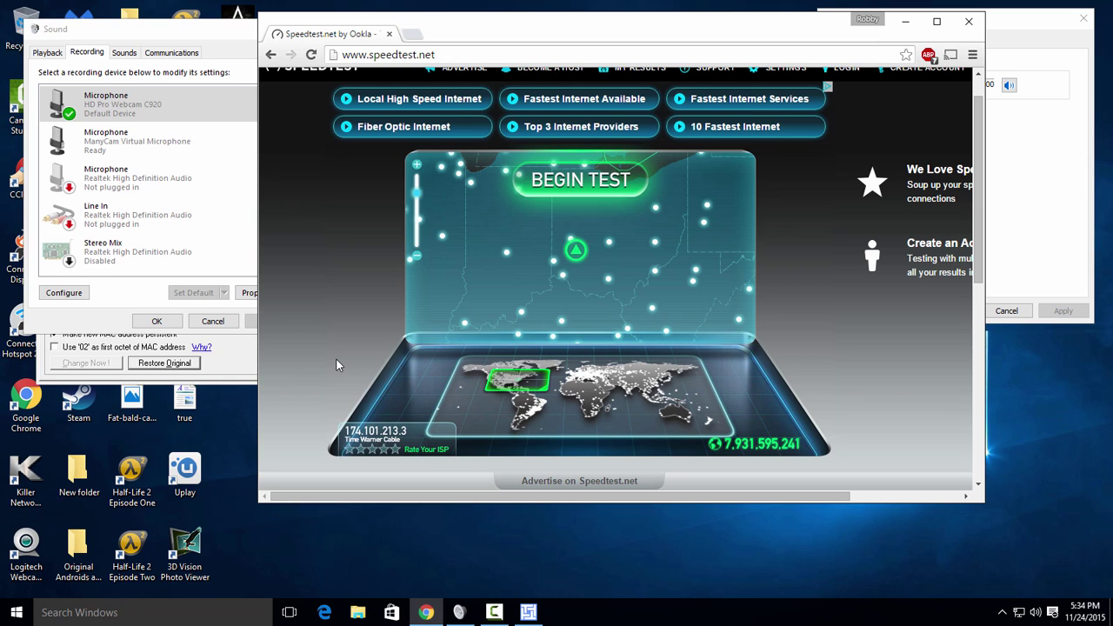
Run the test on the Columbus, OH server, reaching 20 ms ping and 61.19 Mbps download
mouse_move(577, 248)
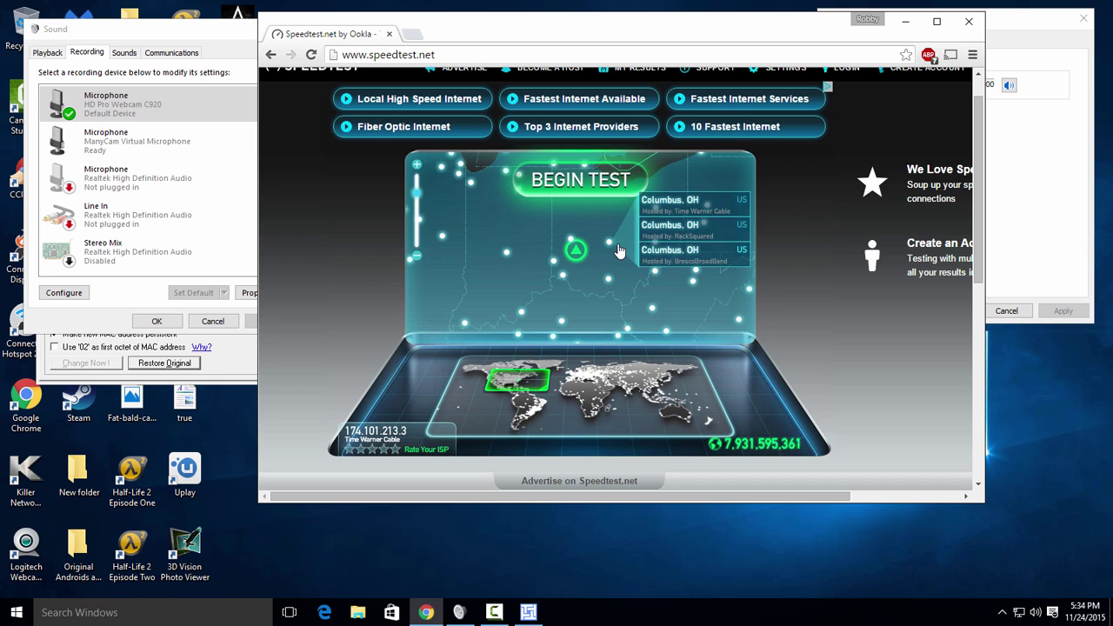
left_click(655, 227)
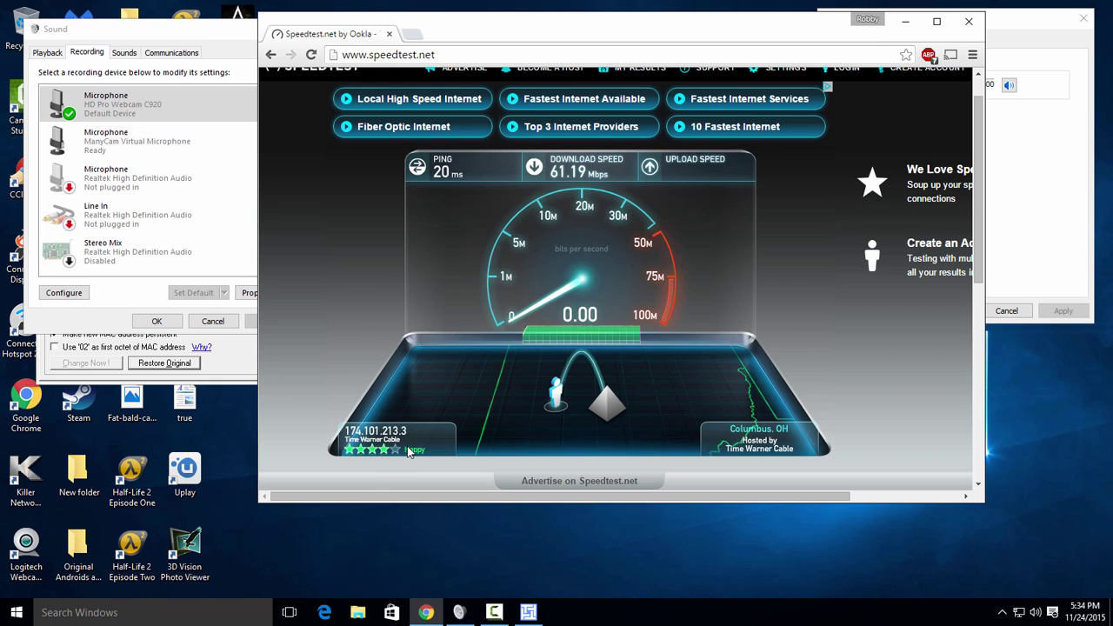
mouse_move(373, 426)
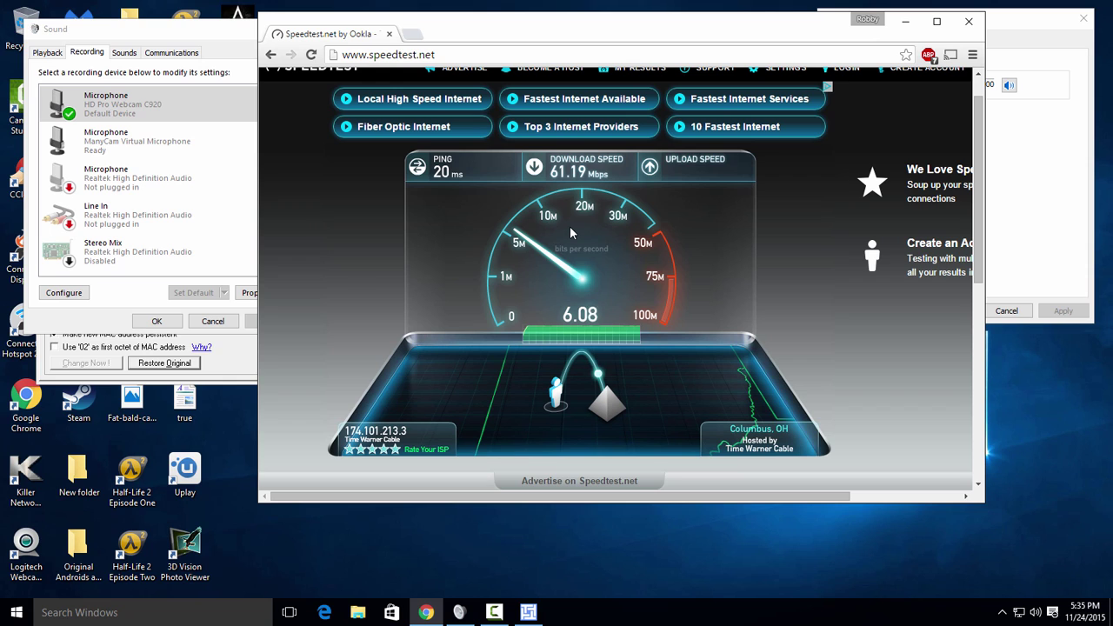
Generate random MAC B4-F2-E8-63-05-74 in Technitium and apply it to the Ethernet adapter
left_click(217, 372)
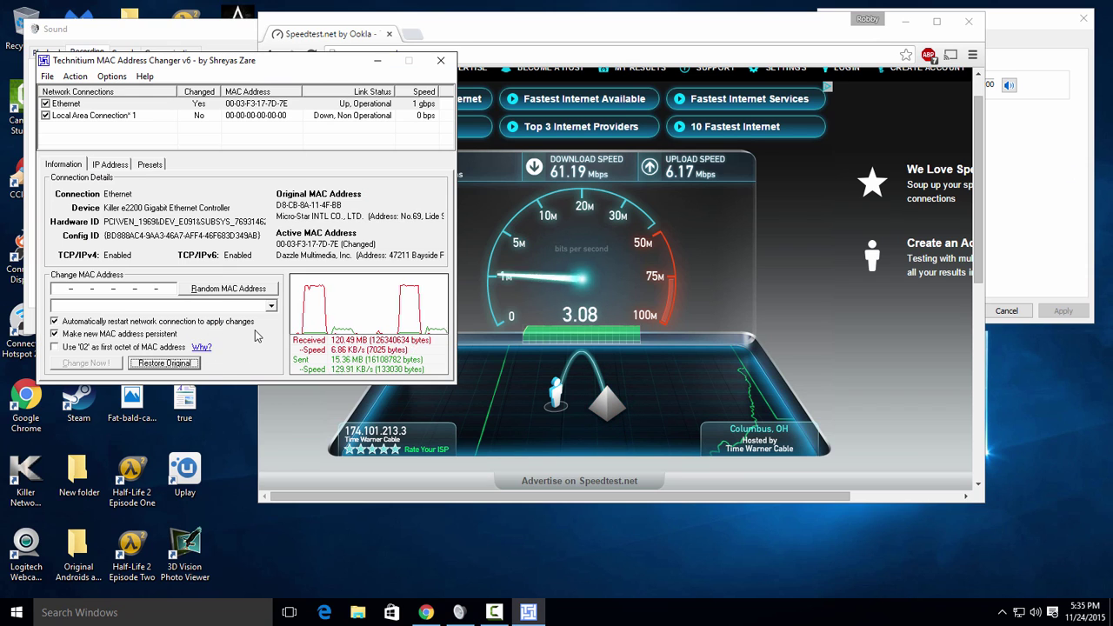
left_click(228, 289)
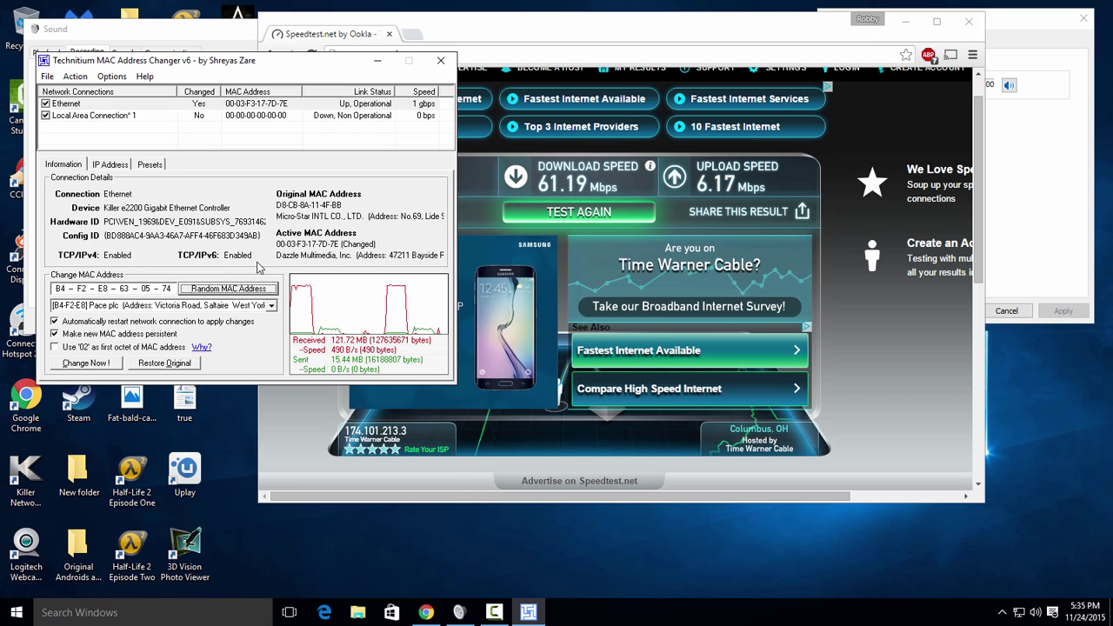
left_click(83, 367)
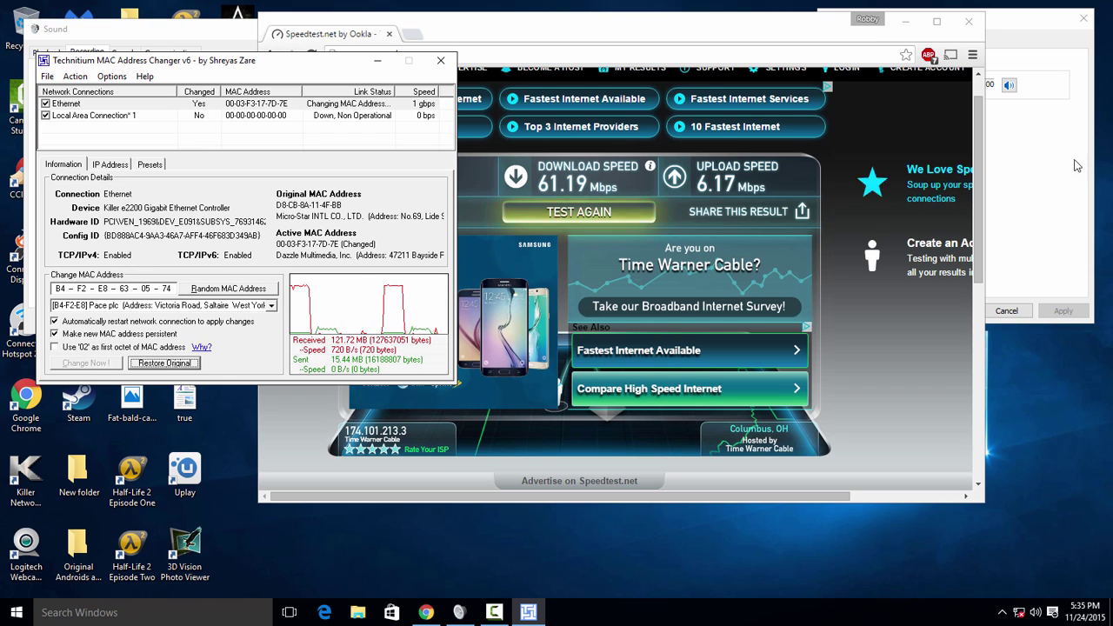
left_click(1009, 86)
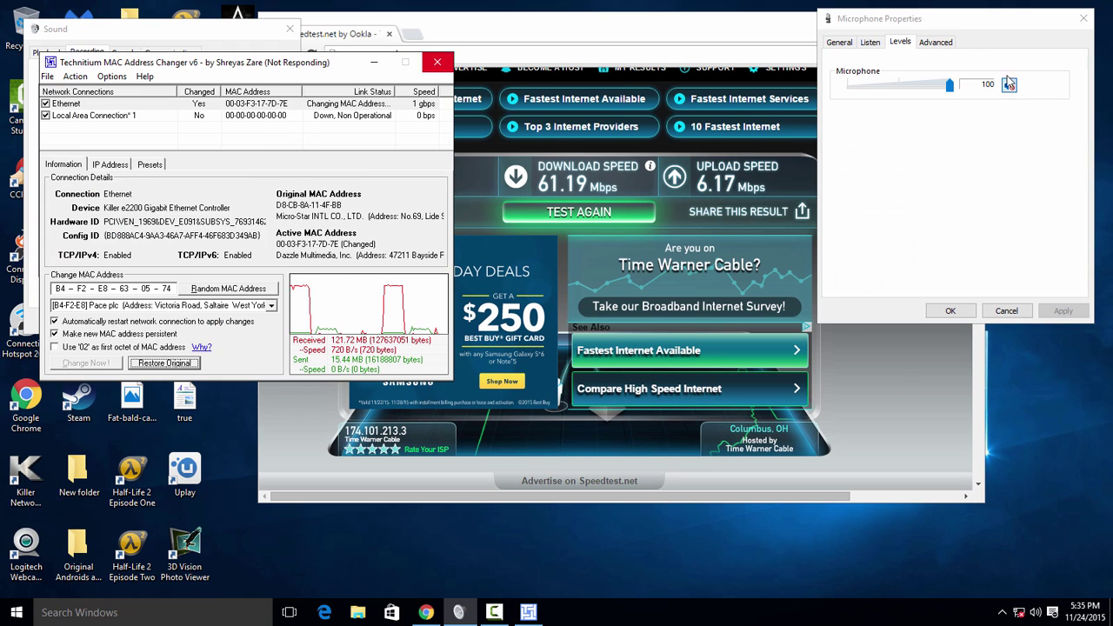
left_click(1012, 84)
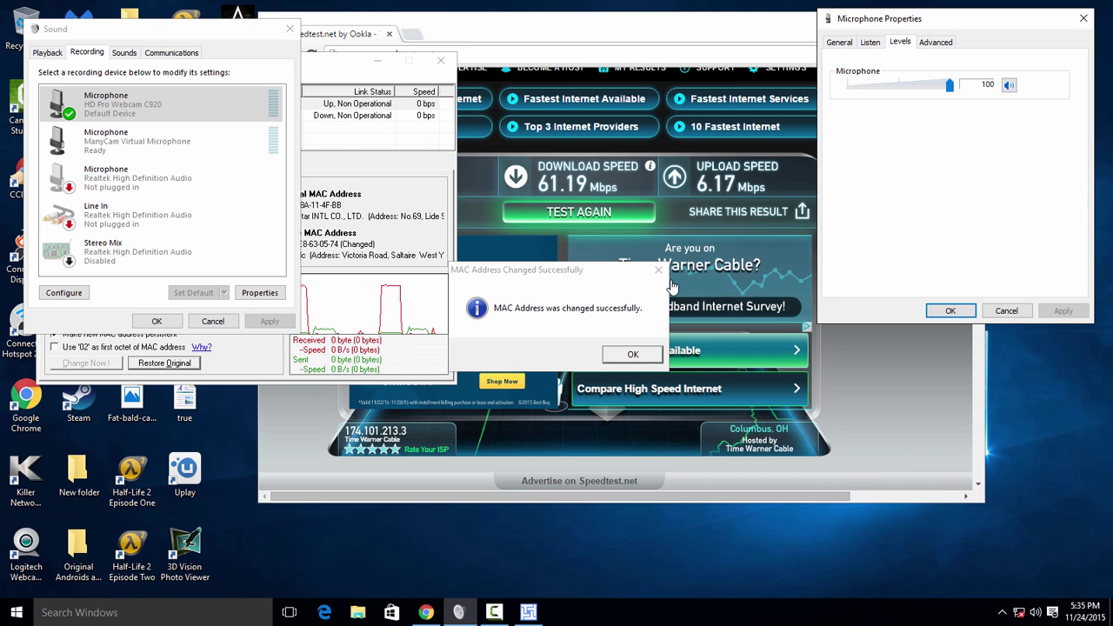
left_click(634, 352)
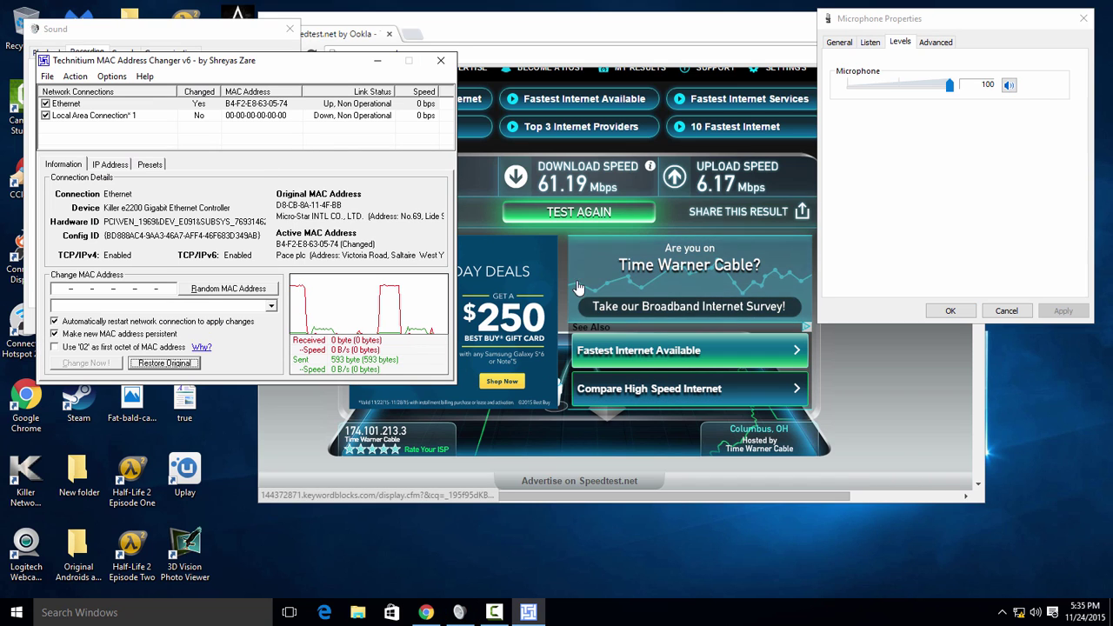
left_click(1010, 89)
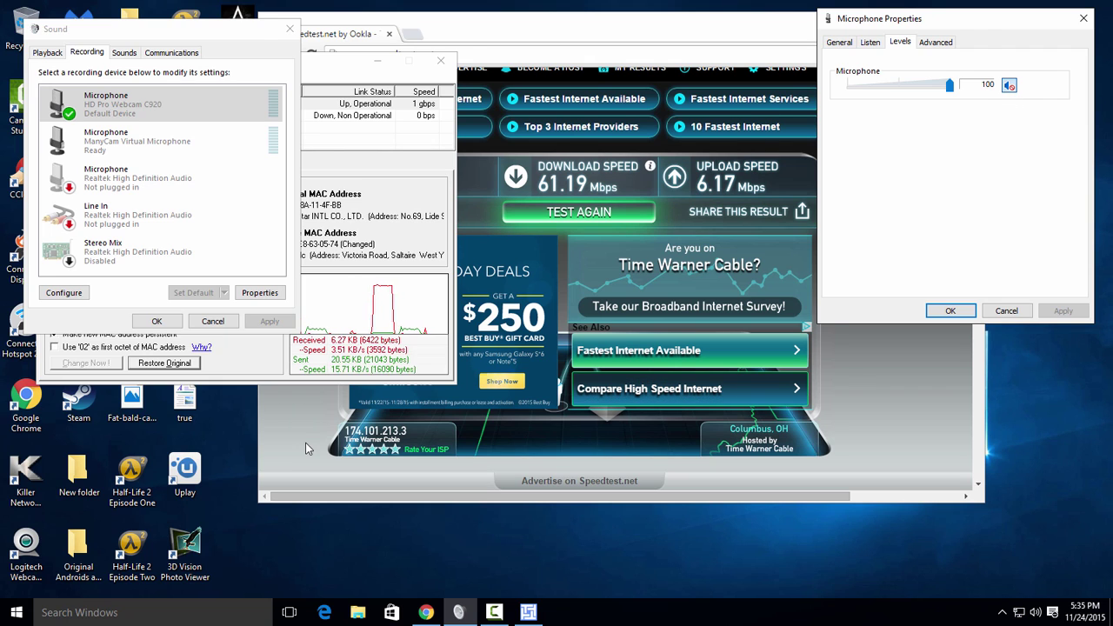
left_click(305, 443)
left_click(311, 54)
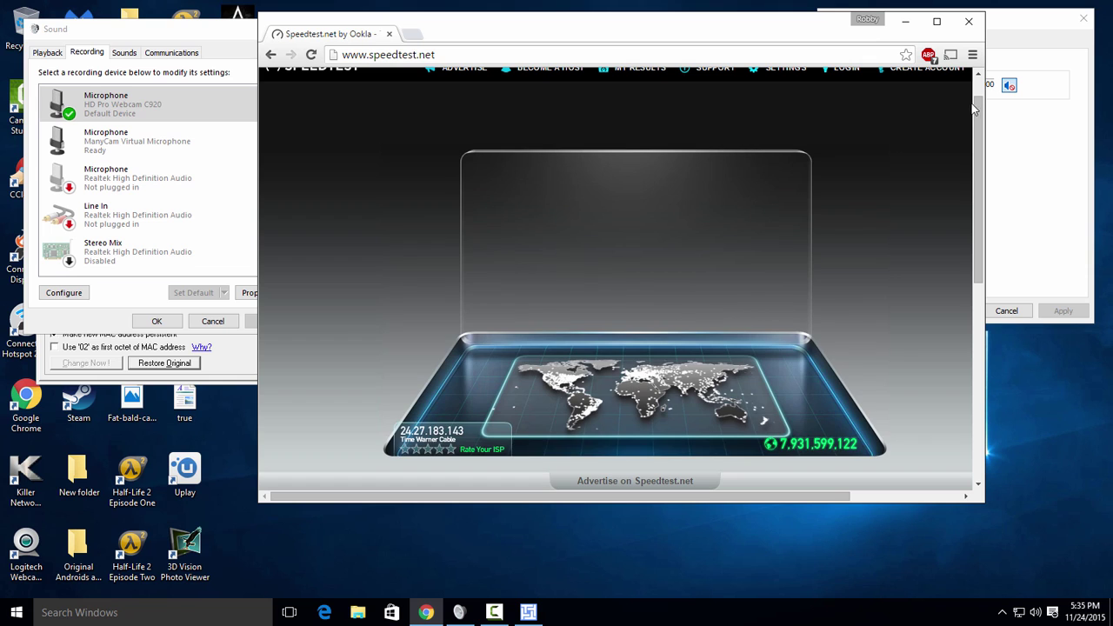
left_click(1010, 87)
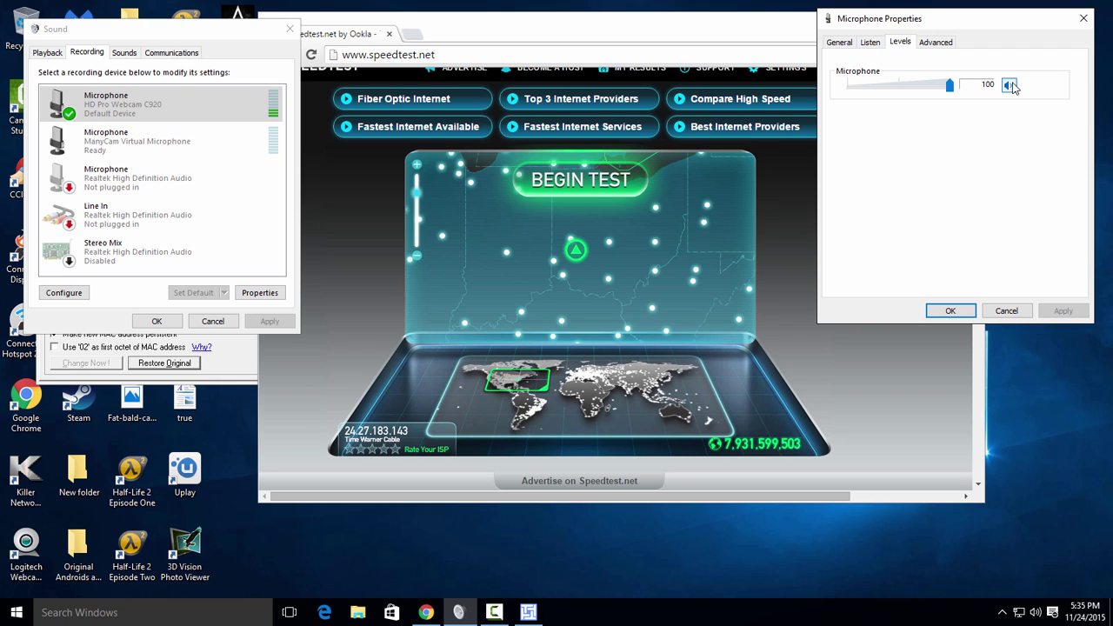
left_click(549, 374)
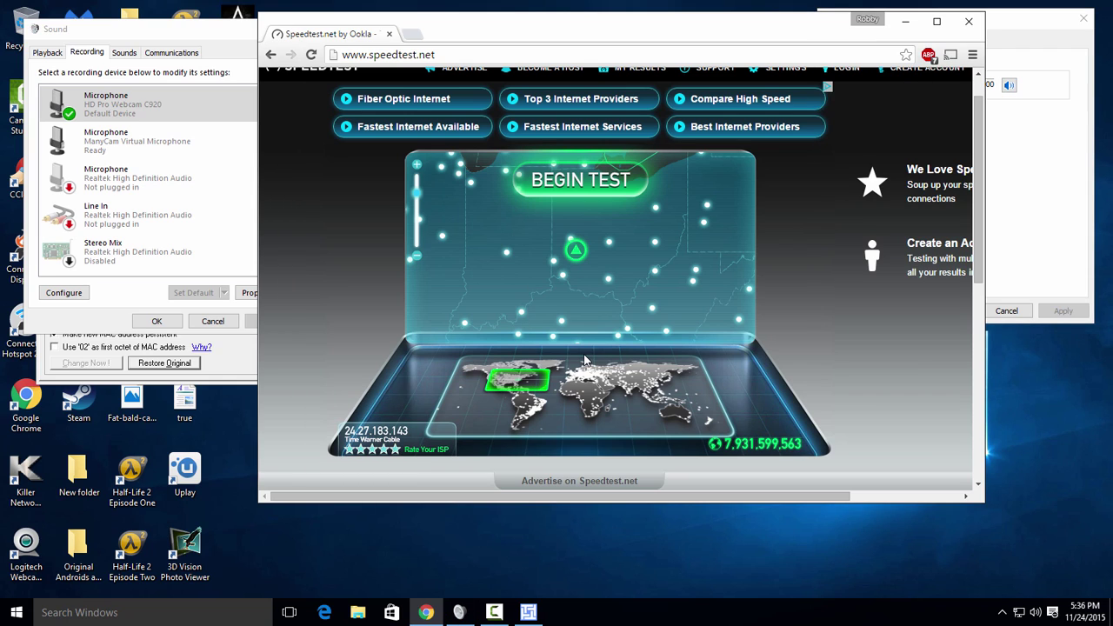
left_click(1023, 158)
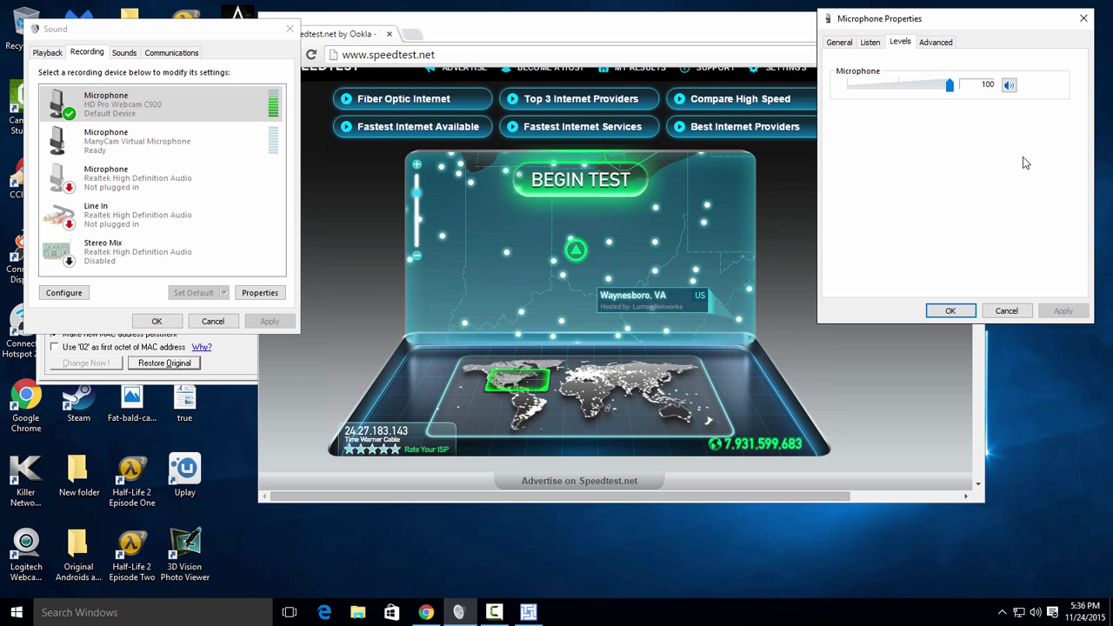
Clear all Chrome browsing data from the beginning of time, close Settings, and reload speedtest.net
left_click(780, 31)
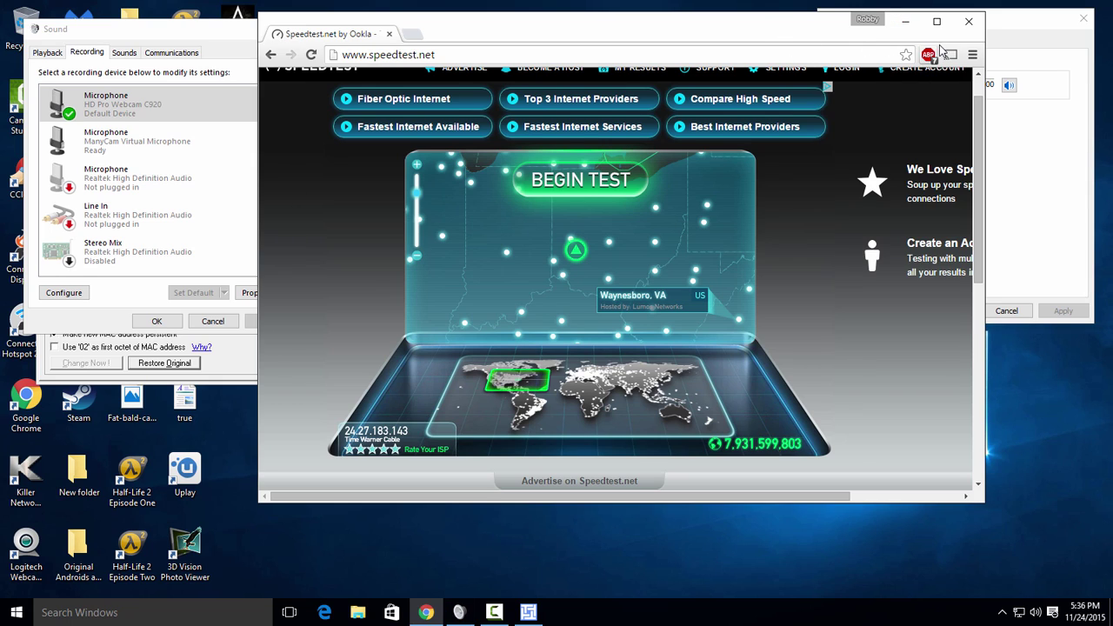
left_click(972, 54)
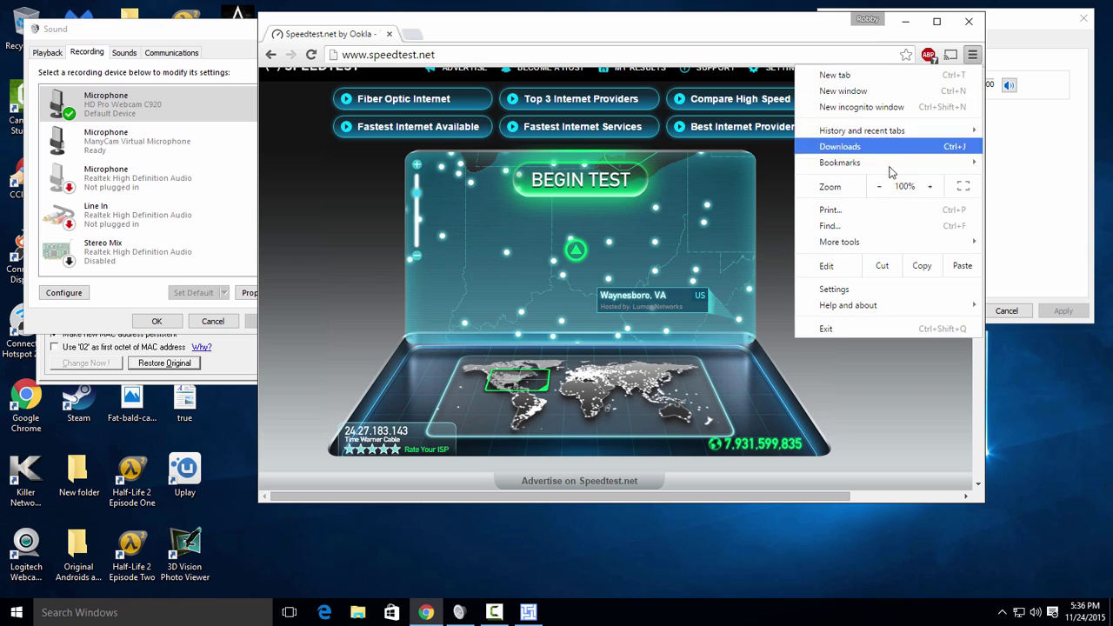
left_click(833, 288)
scroll(427, 293, "down", 4)
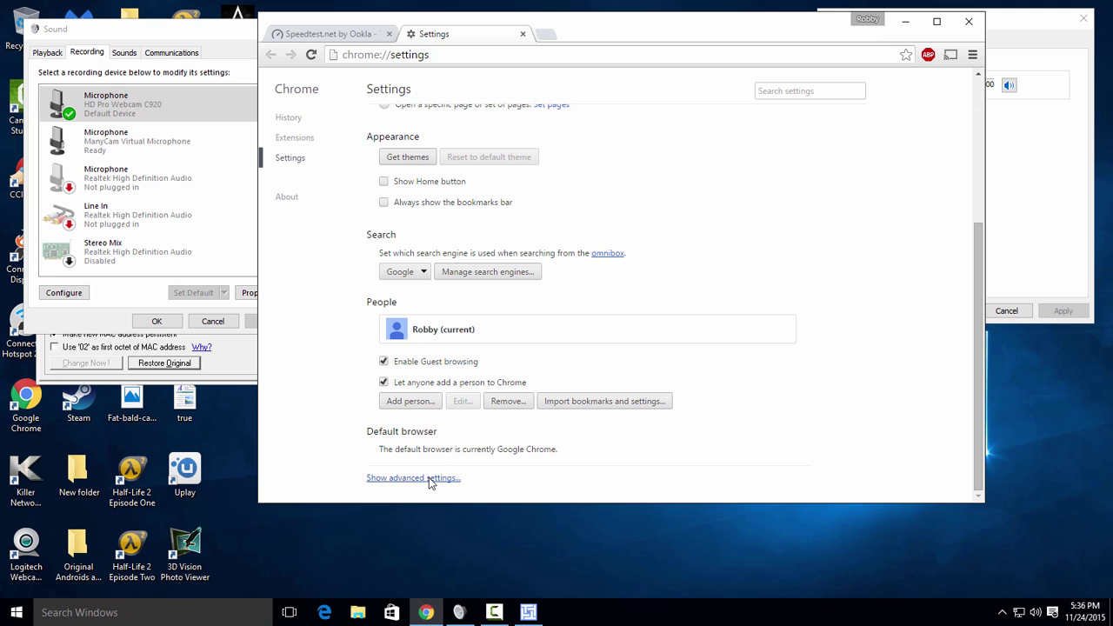
left_click(429, 479)
scroll(557, 398, "down", 1)
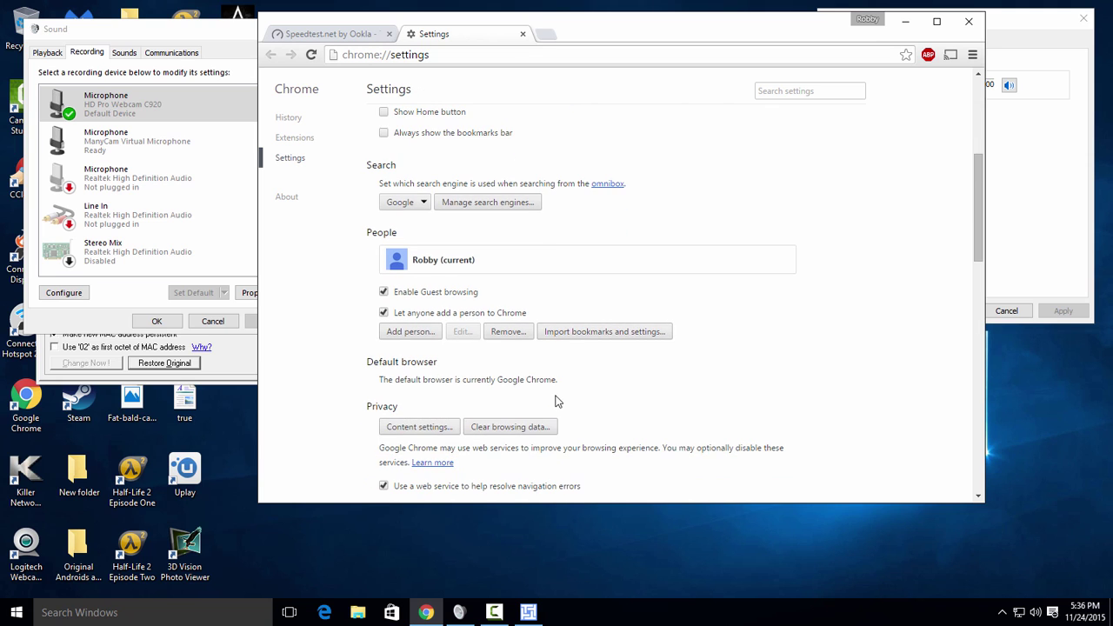
left_click(502, 427)
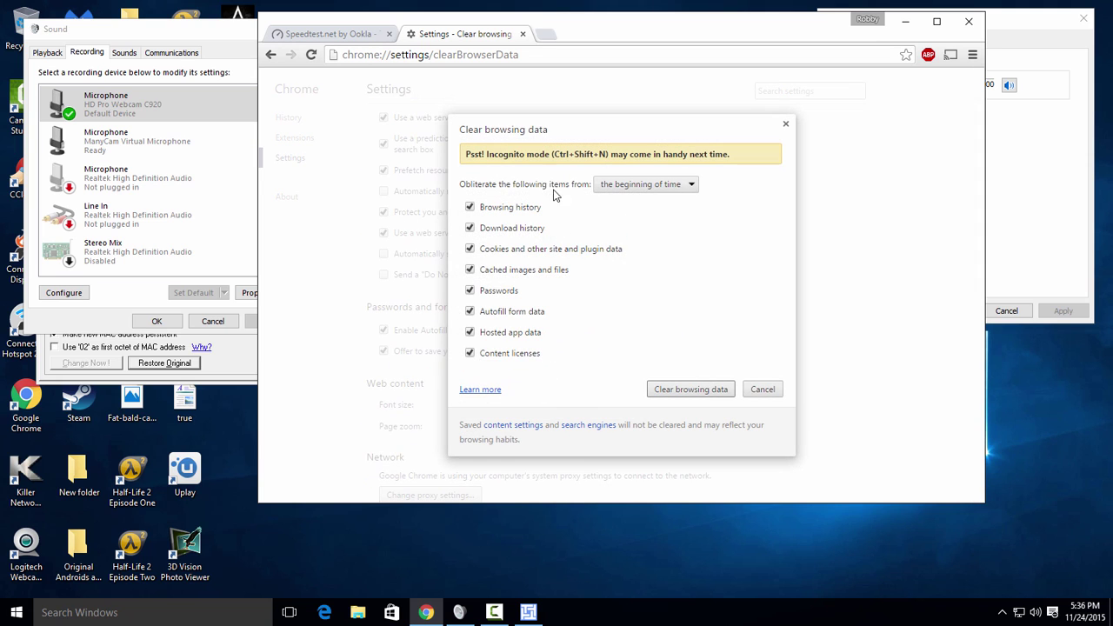
left_click(682, 390)
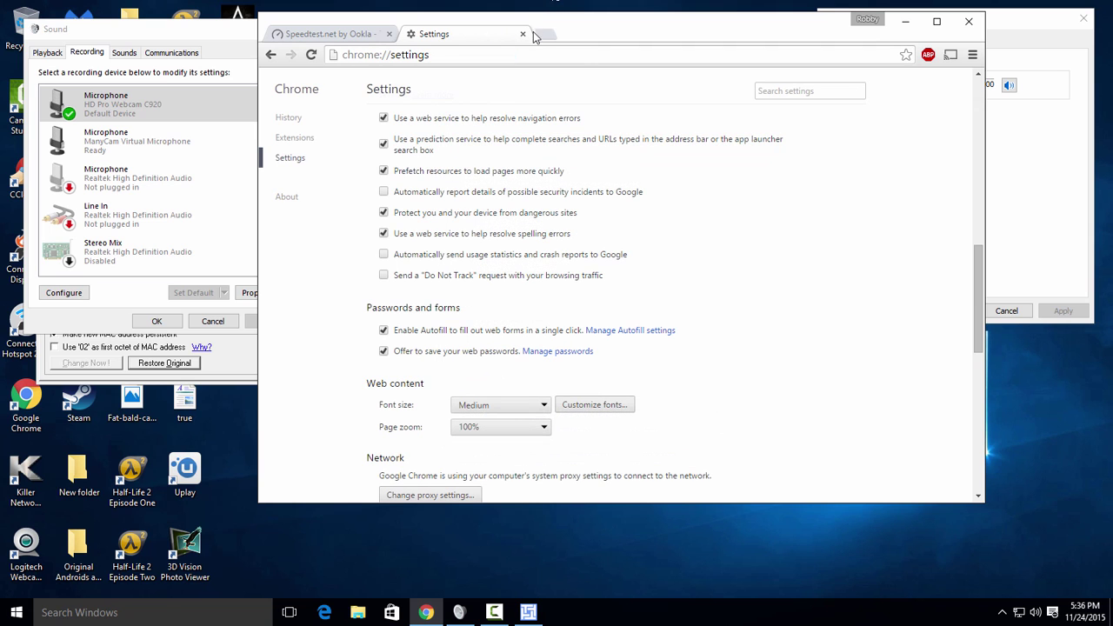
left_click(523, 34)
left_click(310, 54)
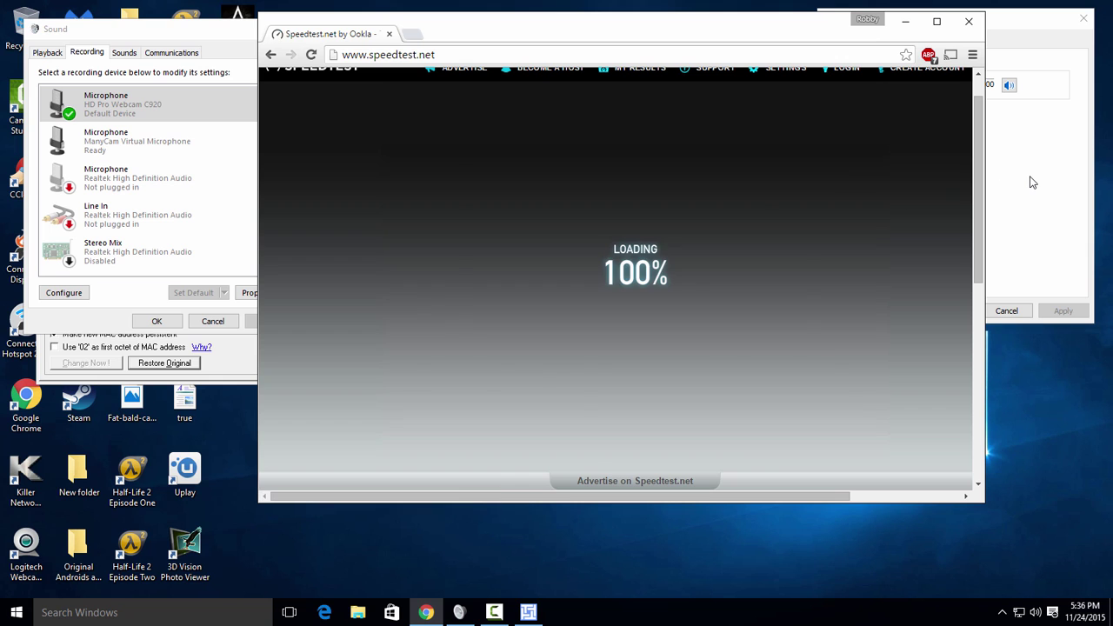
Generate random MACs for the Ethernet adapter until 00-17-20-1F-F8-BA appears
left_click(93, 372)
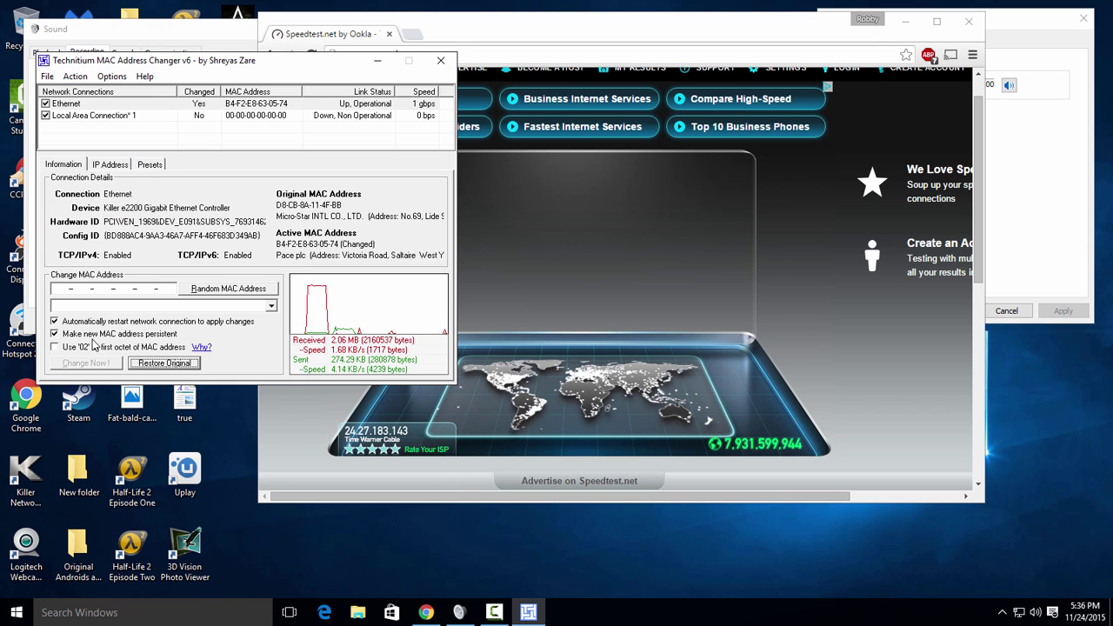
left_click(228, 289)
left_click(252, 294)
left_click(252, 294)
left_click(252, 294)
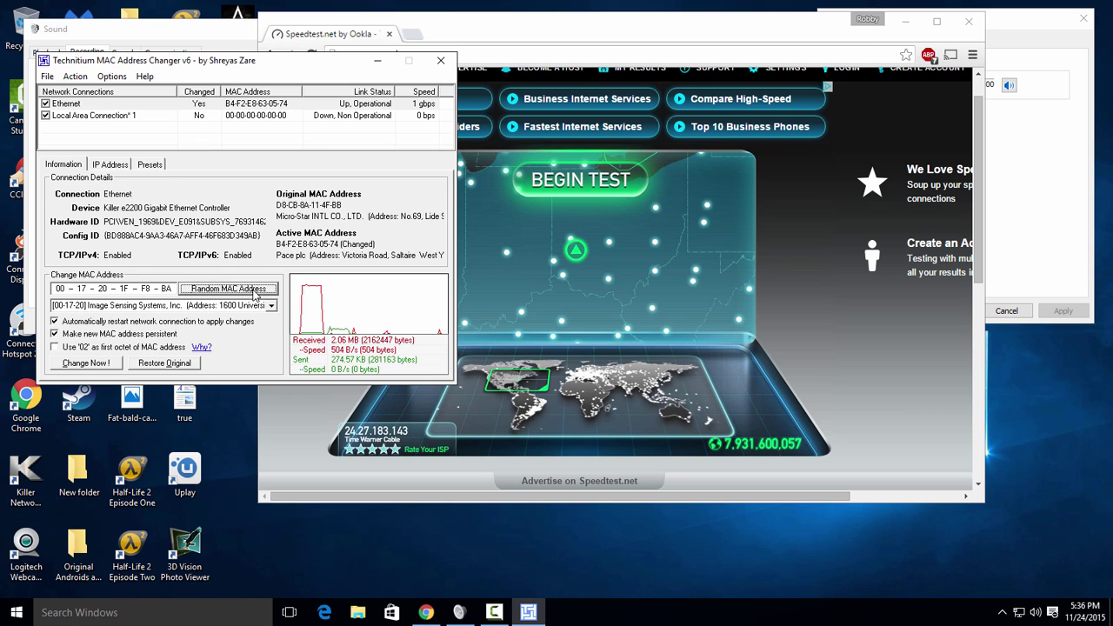